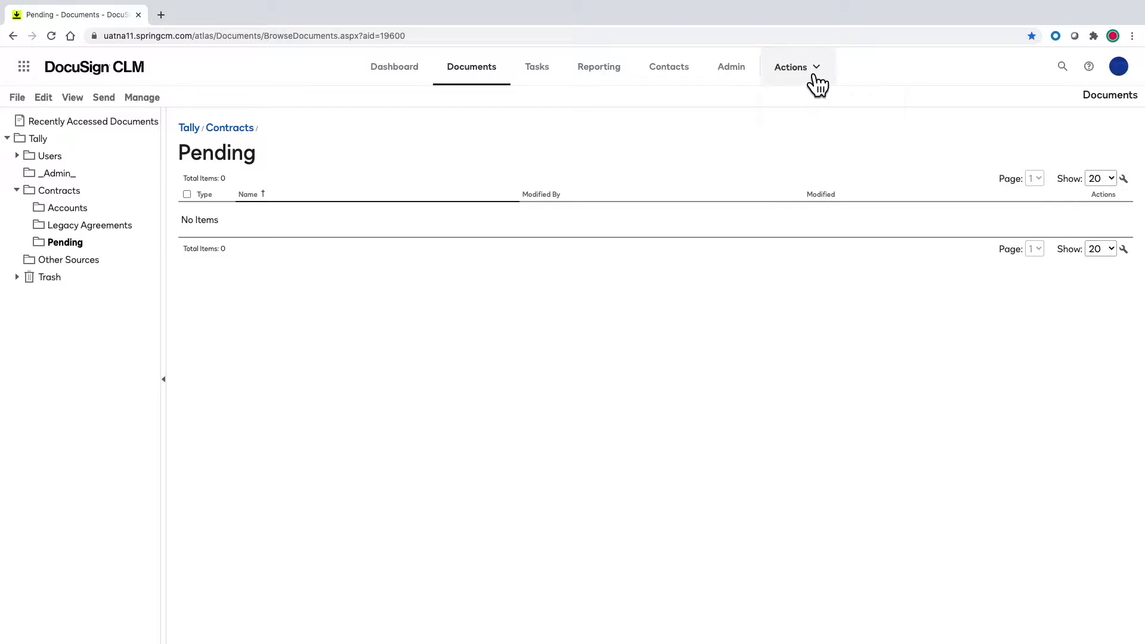
Generate an MSA preview for entity ACME with an August 29, 2020 start date
click(814, 105)
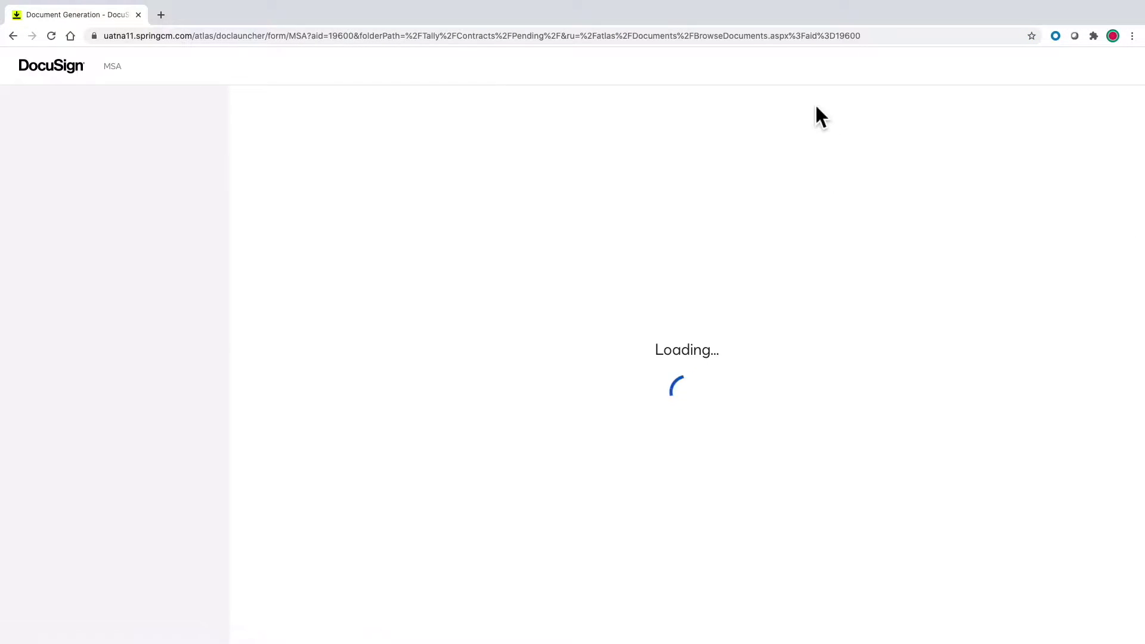
click(420, 155)
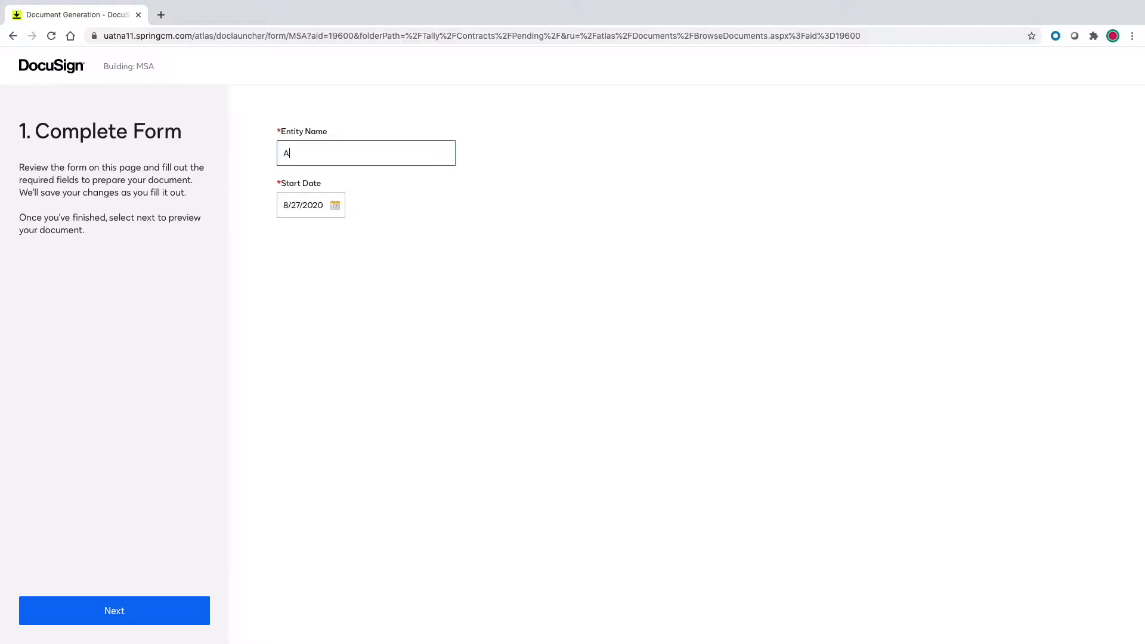
click(335, 206)
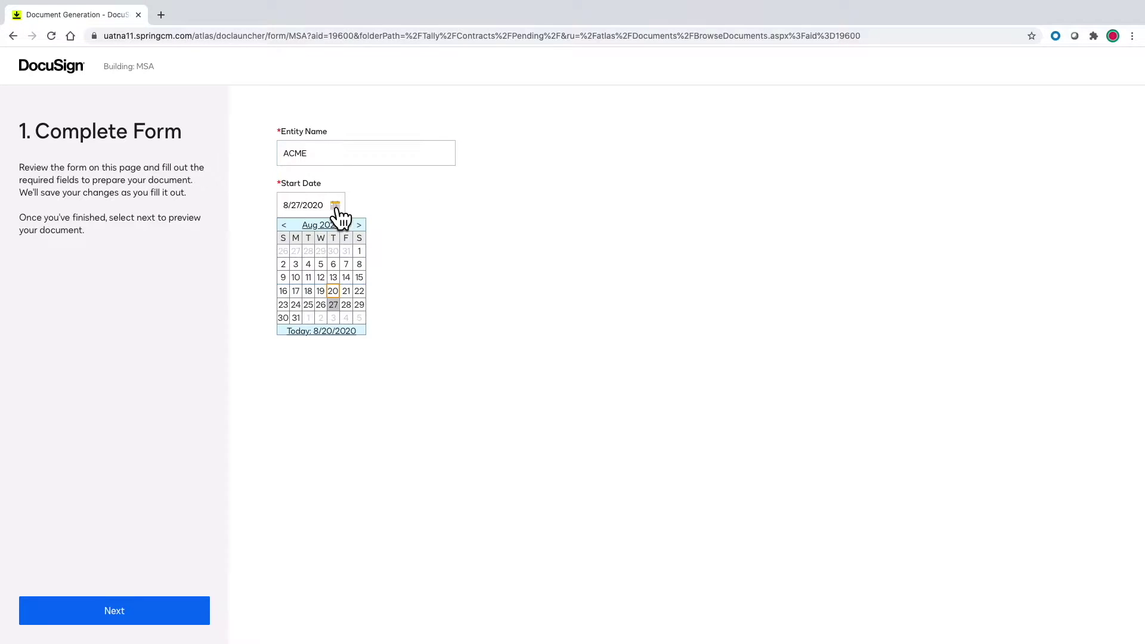
click(361, 304)
click(189, 608)
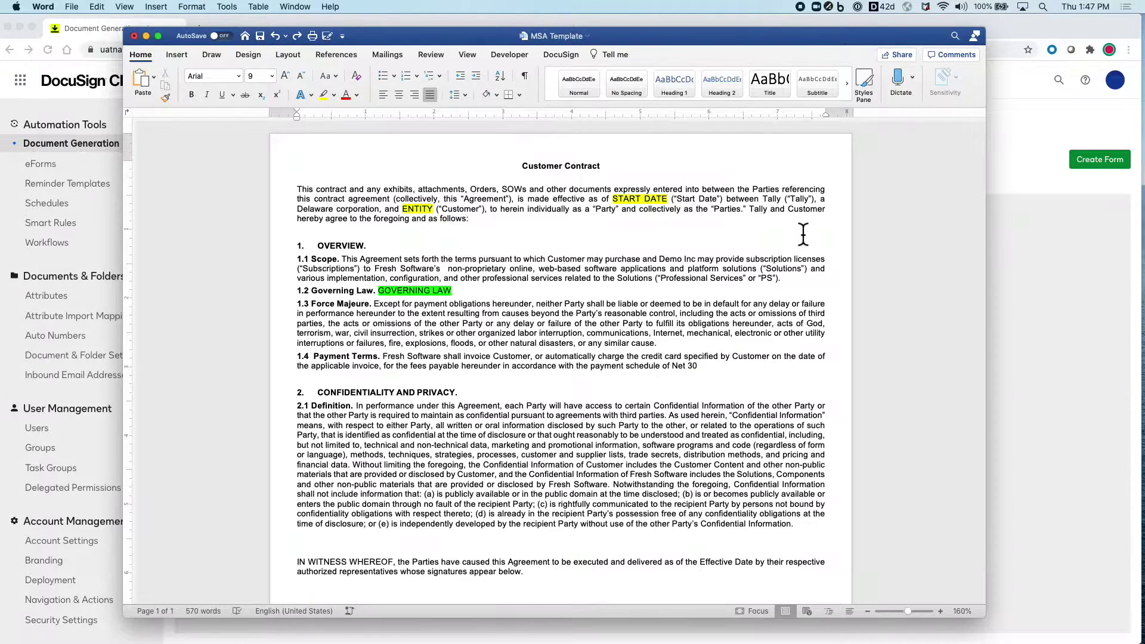
click(1055, 234)
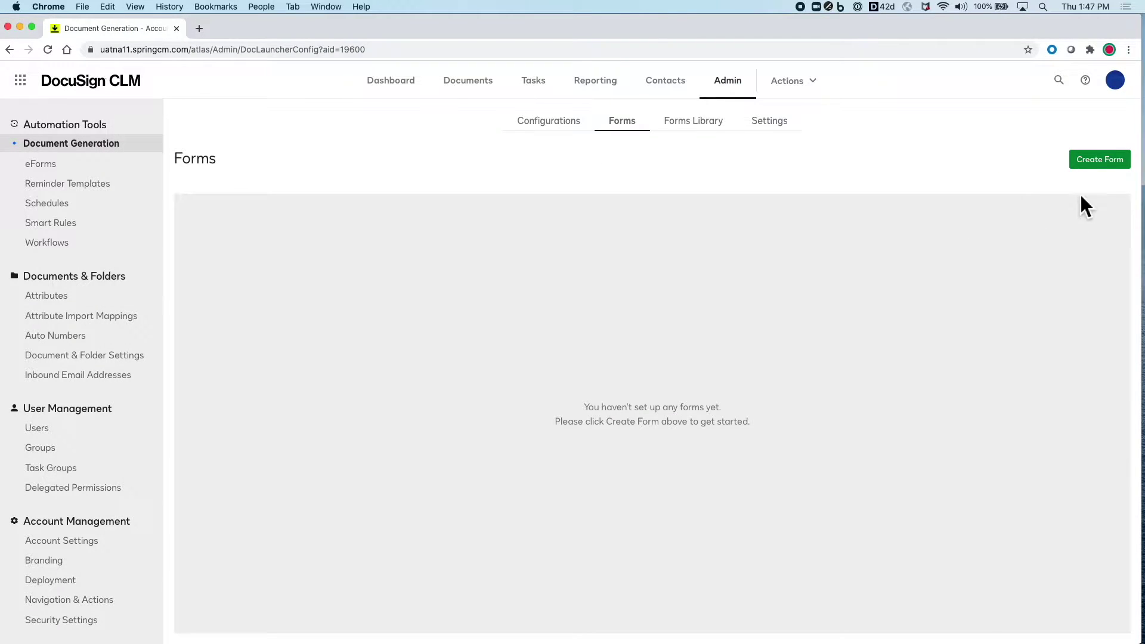
Create a form named 'MSA Form' with a required text field 'Entity Name'
click(1100, 161)
text(MSA Form)
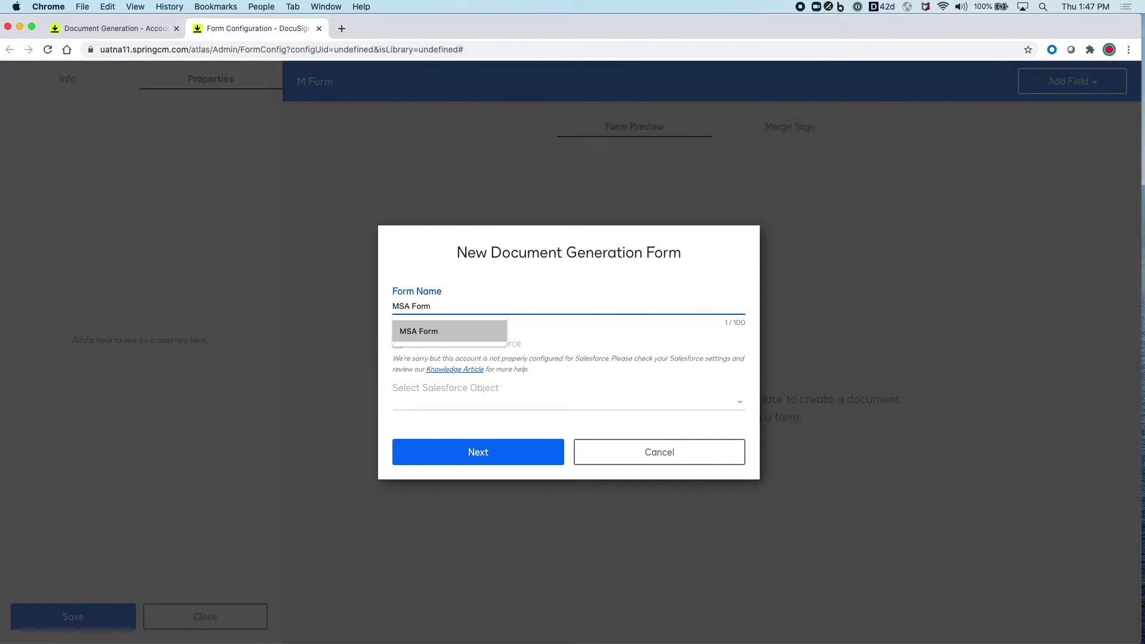
click(530, 459)
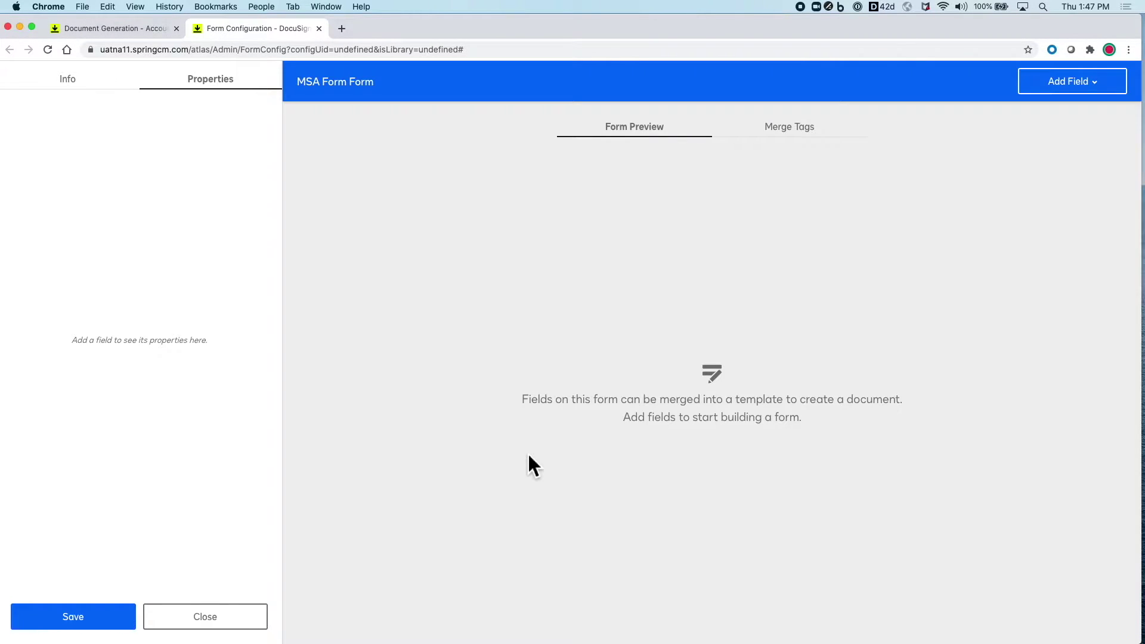
click(1059, 89)
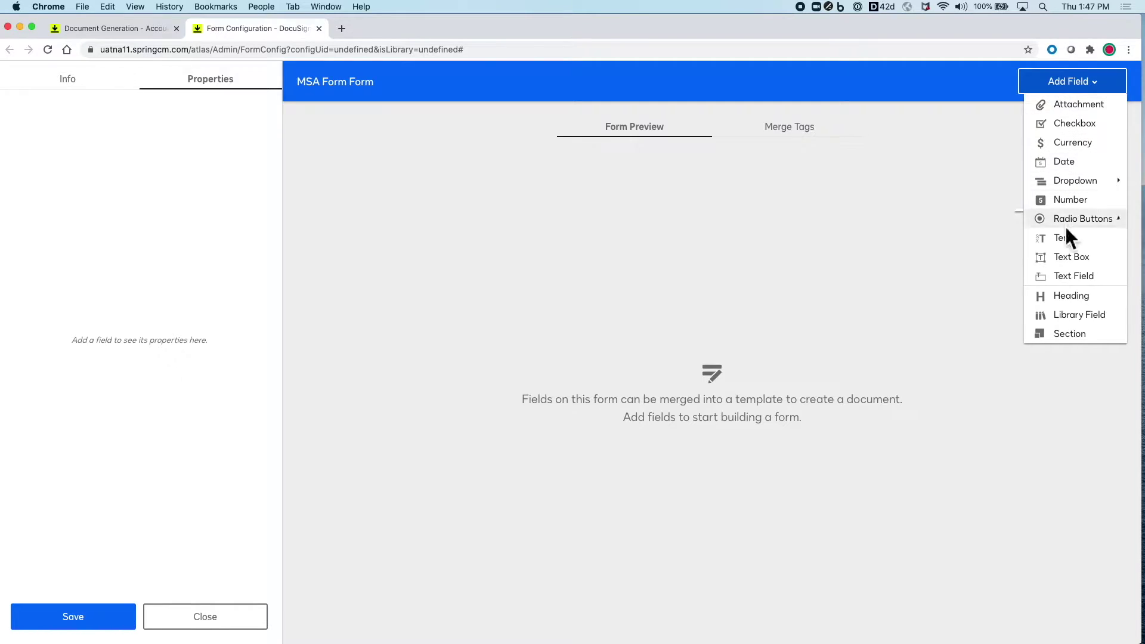
click(1072, 276)
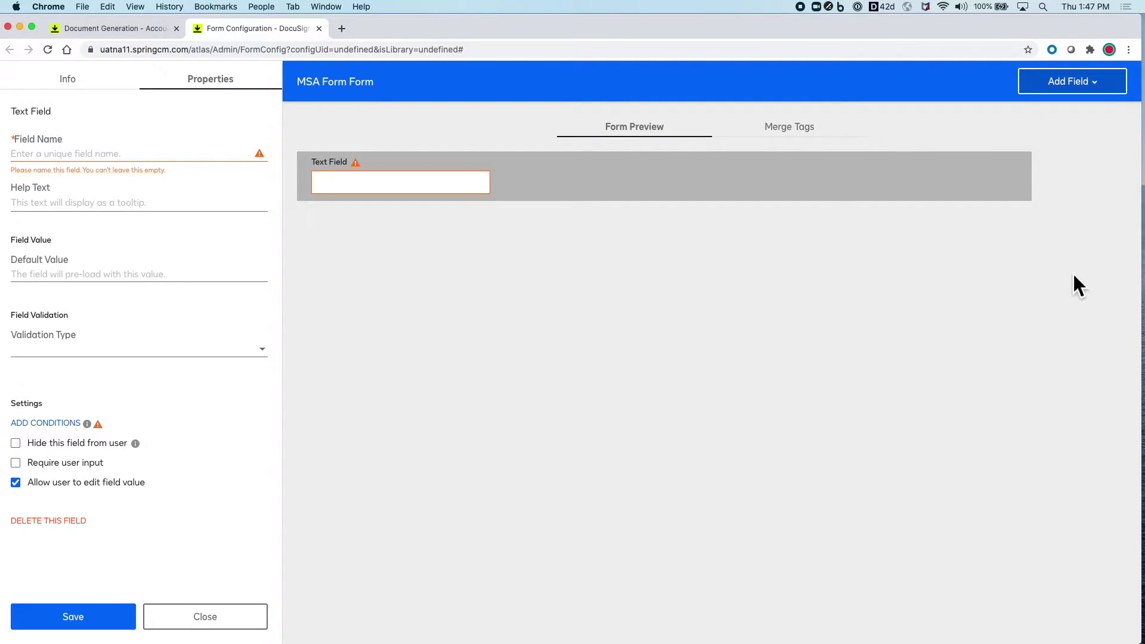
click(178, 157)
text(Entity Name)
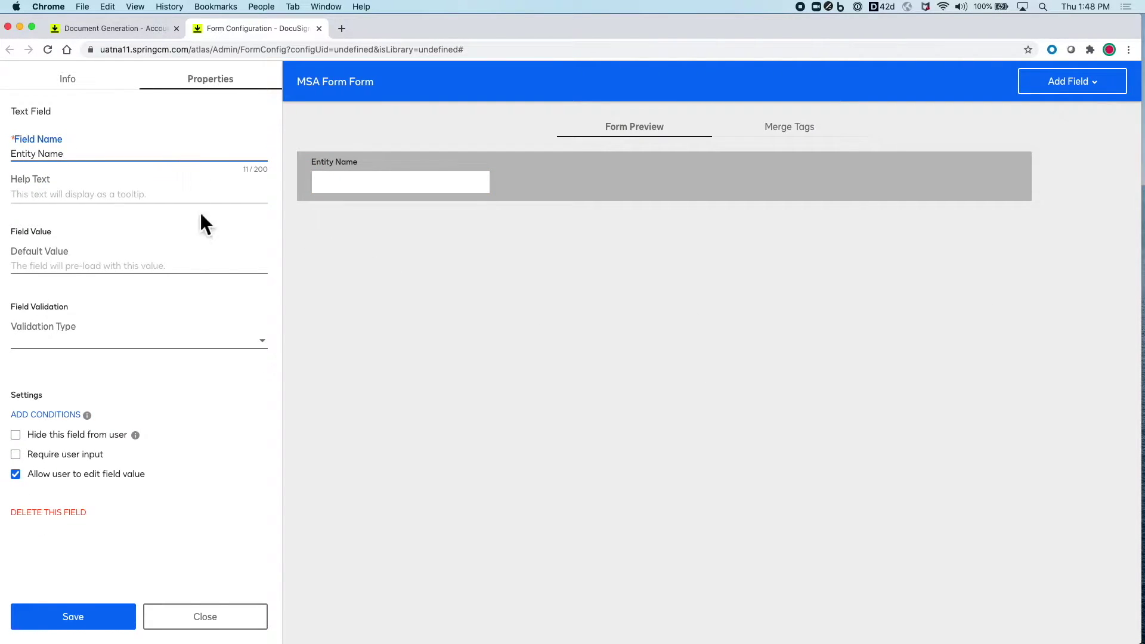
click(16, 455)
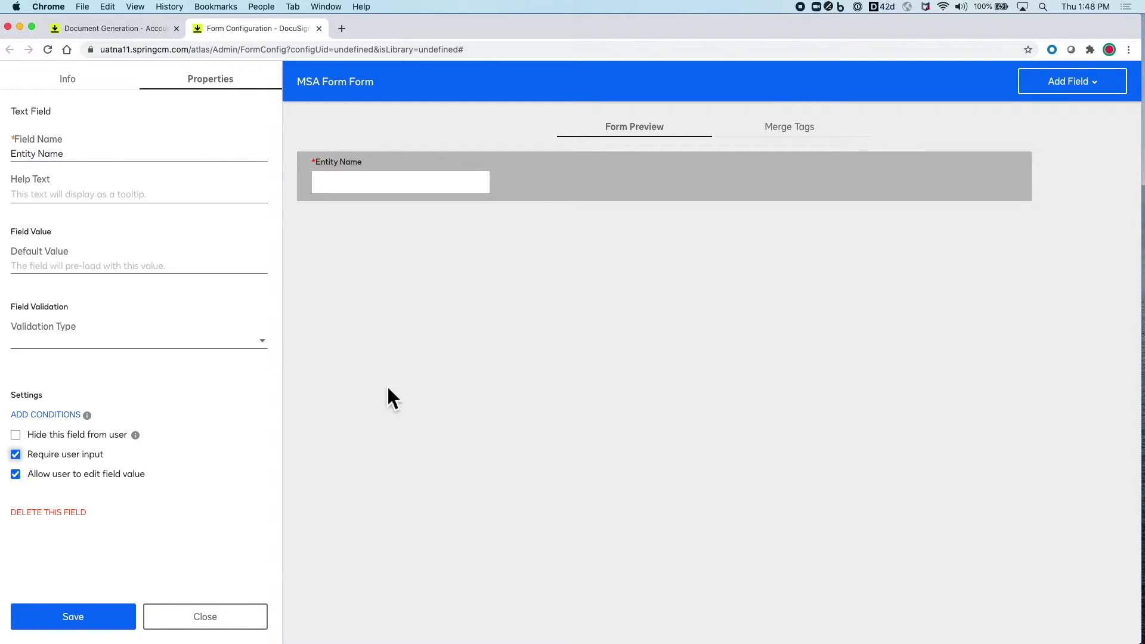
Replace the ENTITY placeholder in the Word template with the Entity Name merge tag
click(780, 125)
click(1091, 221)
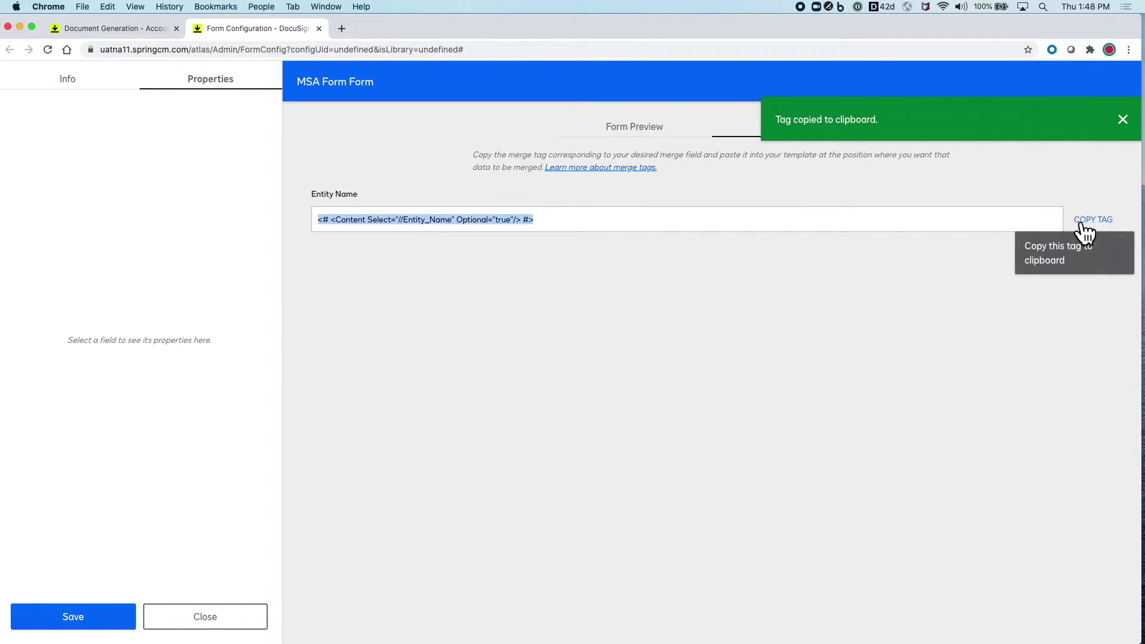
key(ctrl+Up)
click(439, 406)
double_click(412, 208)
key(BackSpace)
key(super+v)
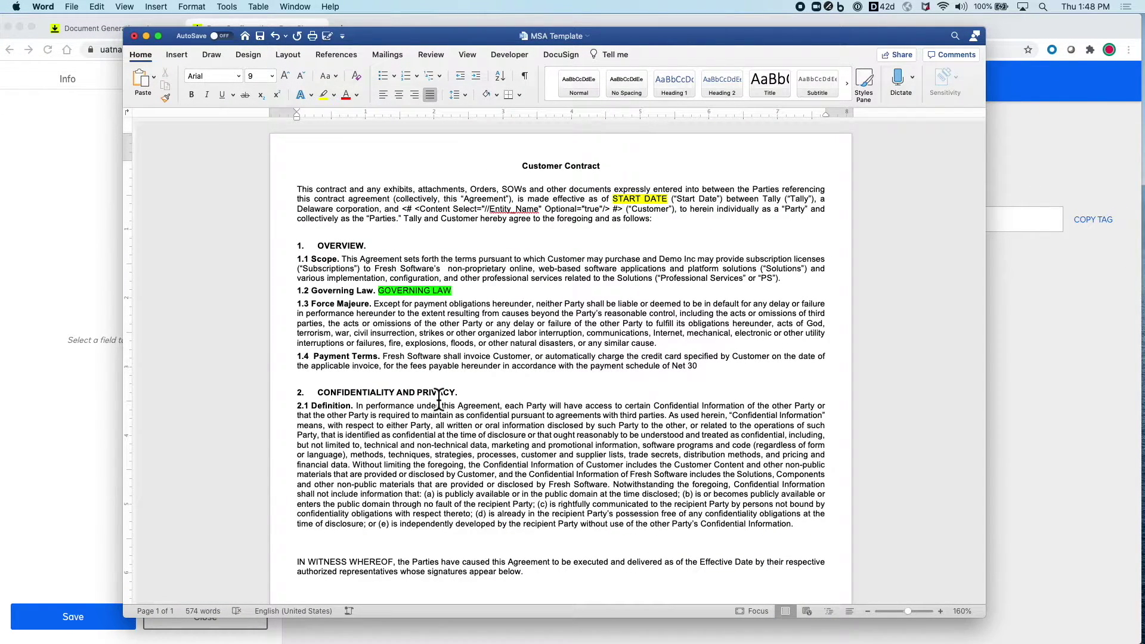
key(super+Tab)
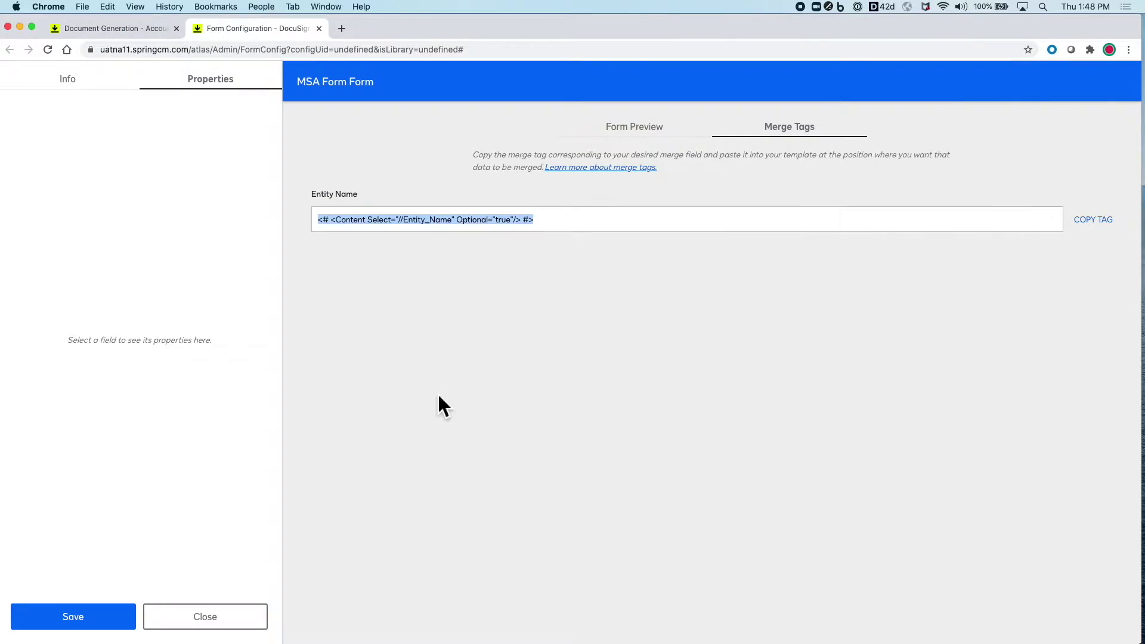
Add a required 'Start Date' field defaulting to submission date plus 7 days, format MMMM DD, YYYY
click(617, 136)
click(1082, 84)
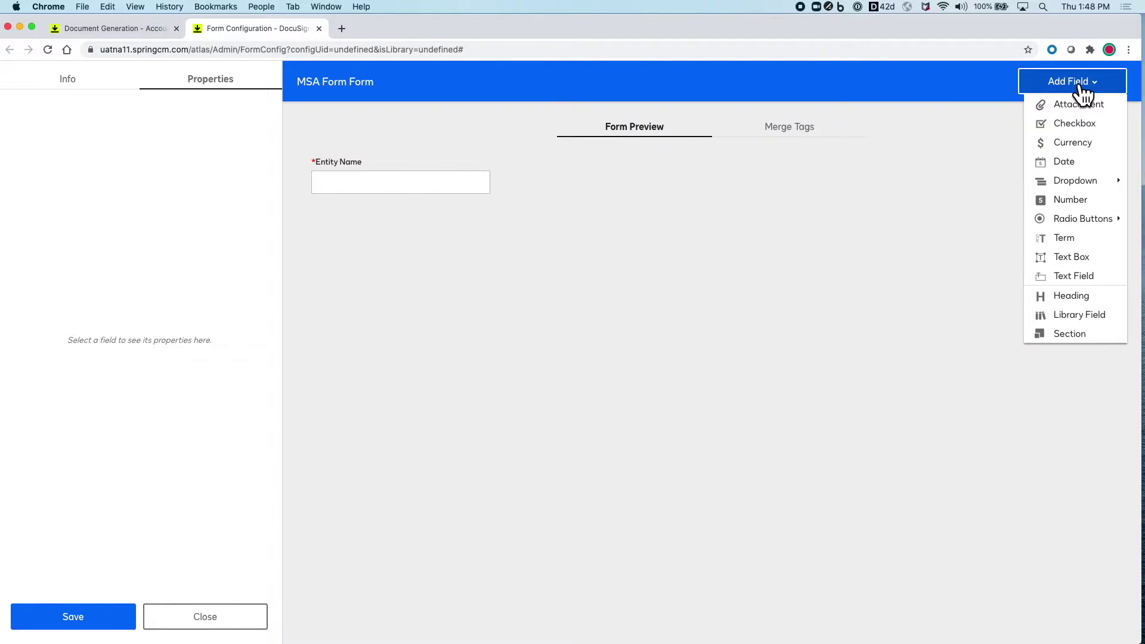
click(1077, 162)
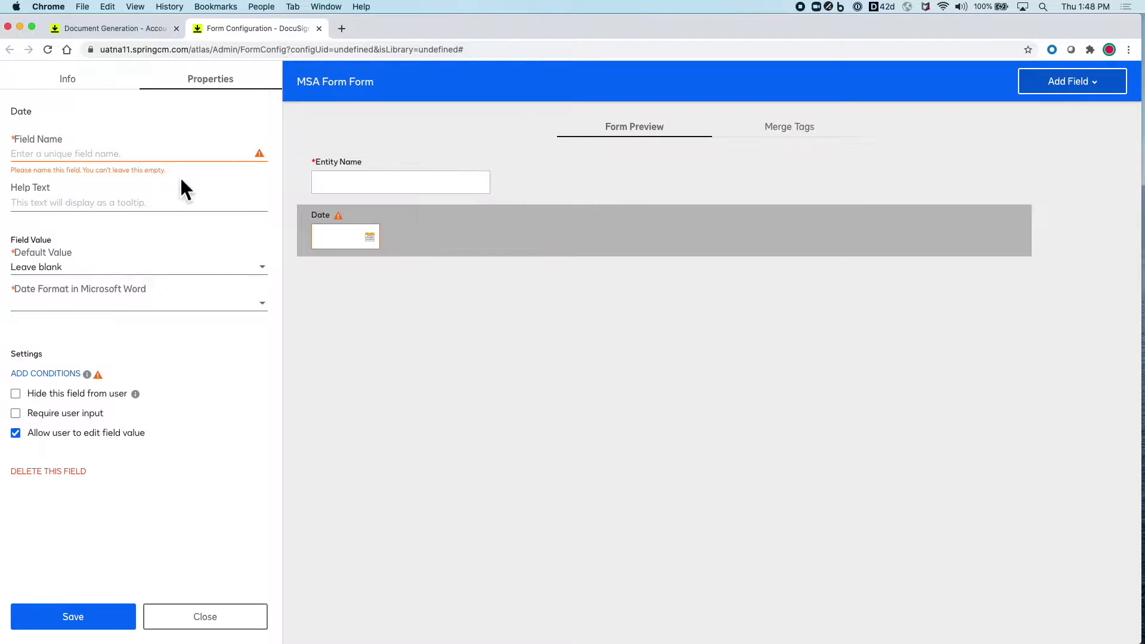
click(136, 154)
text(Start Date)
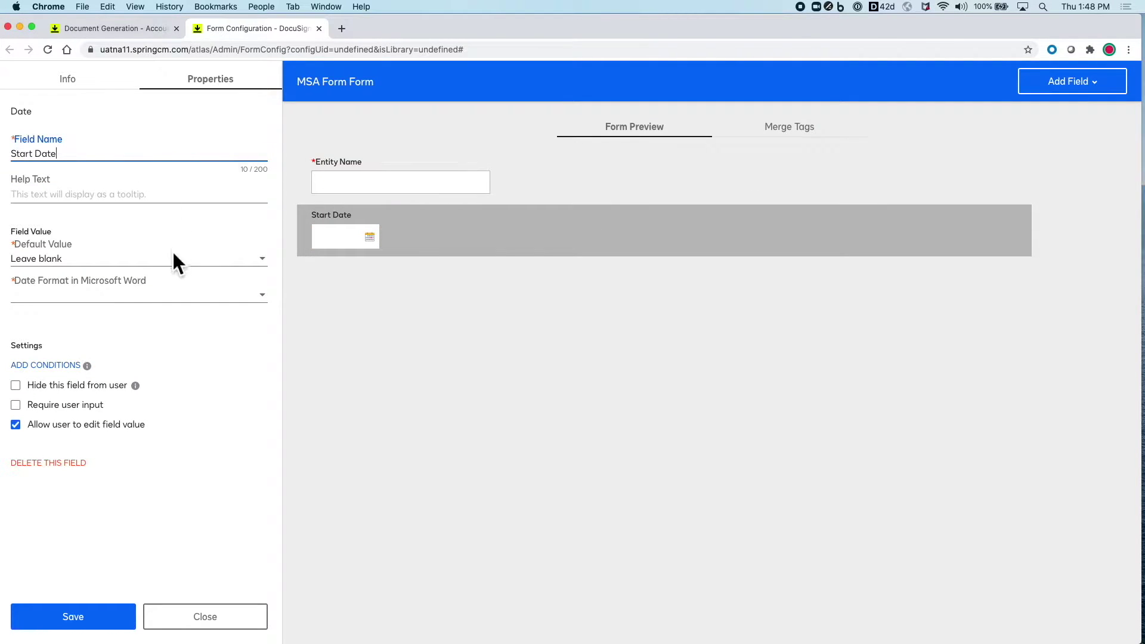
click(173, 260)
click(123, 300)
text(7)
click(158, 334)
click(150, 352)
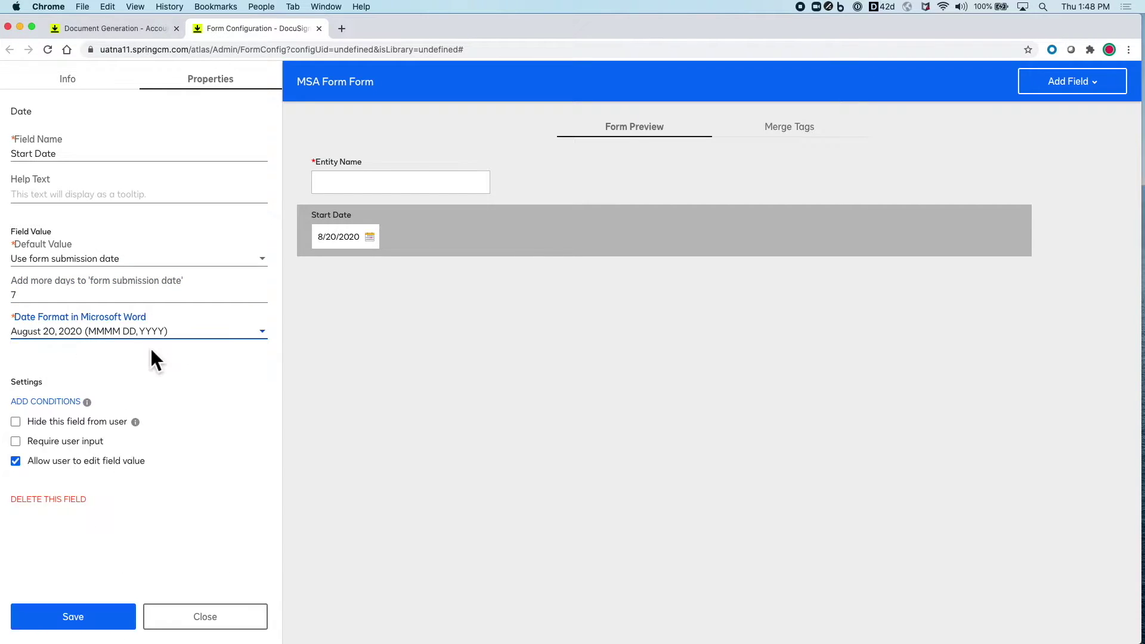
click(20, 444)
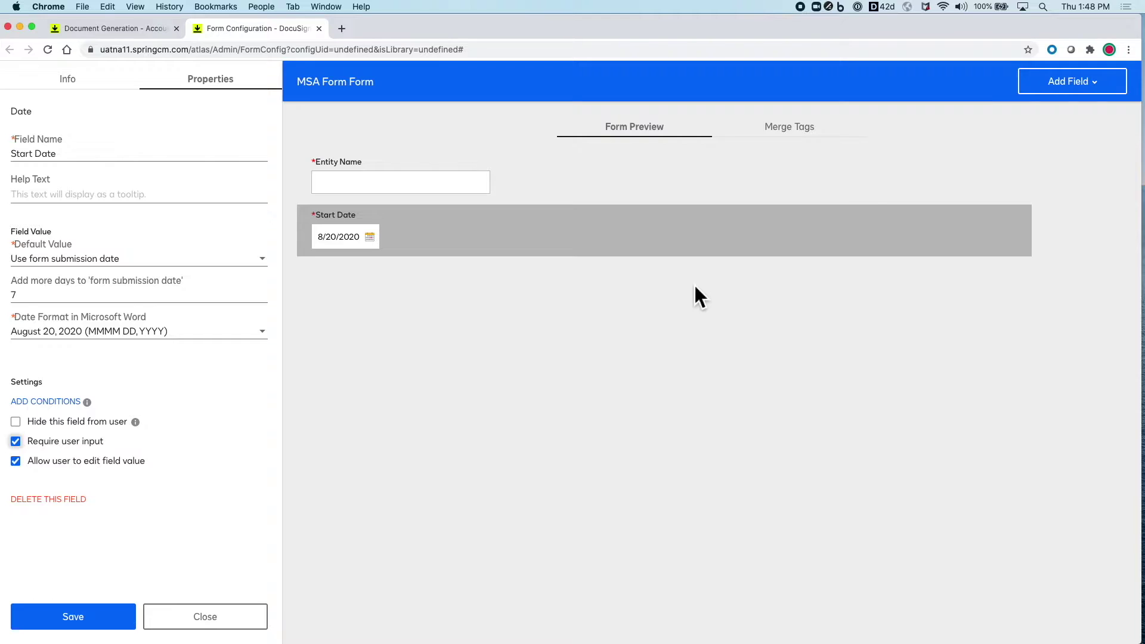
click(123, 30)
Create a new term document in Documents named 'Governing Law.sxterm'
click(472, 87)
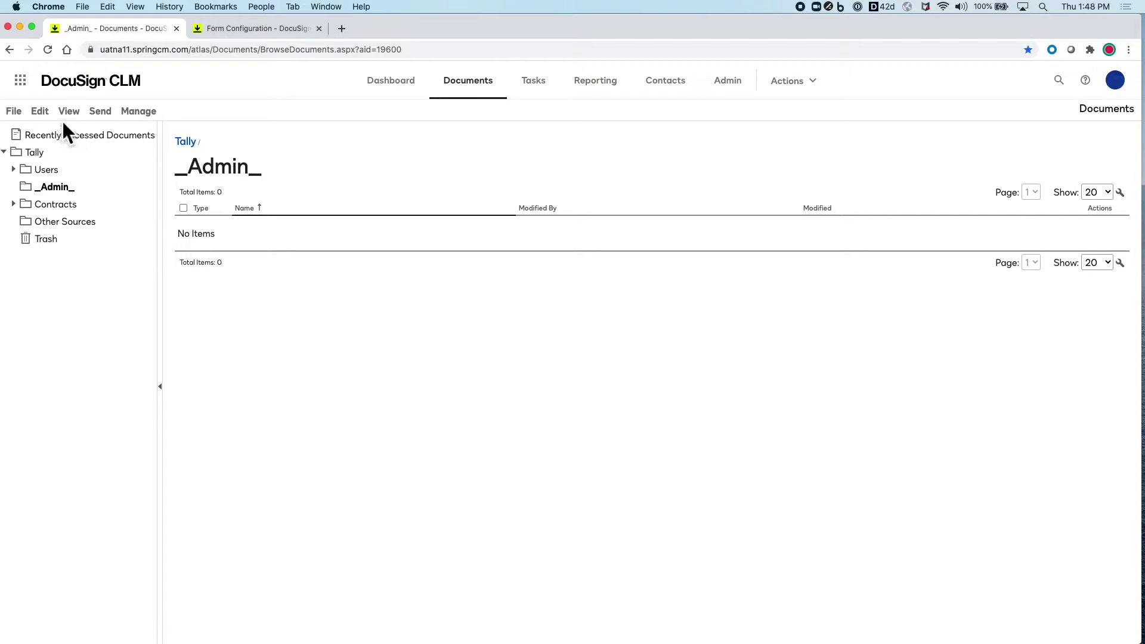
click(13, 113)
mouse_move(36, 145)
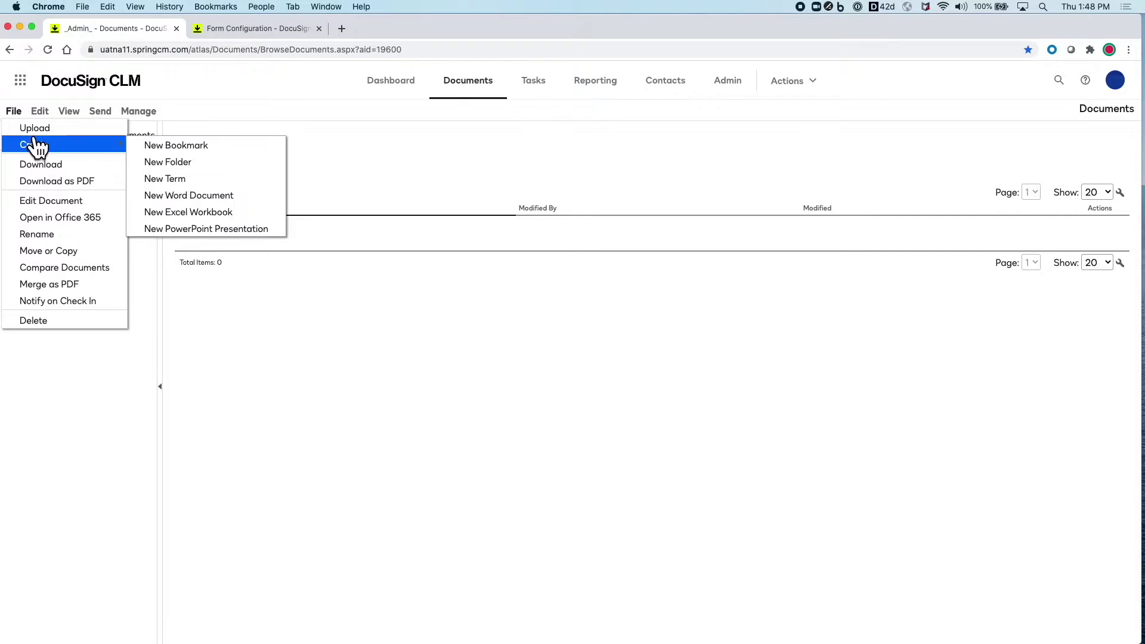
click(180, 179)
text(G)
key(Down)
key(Return)
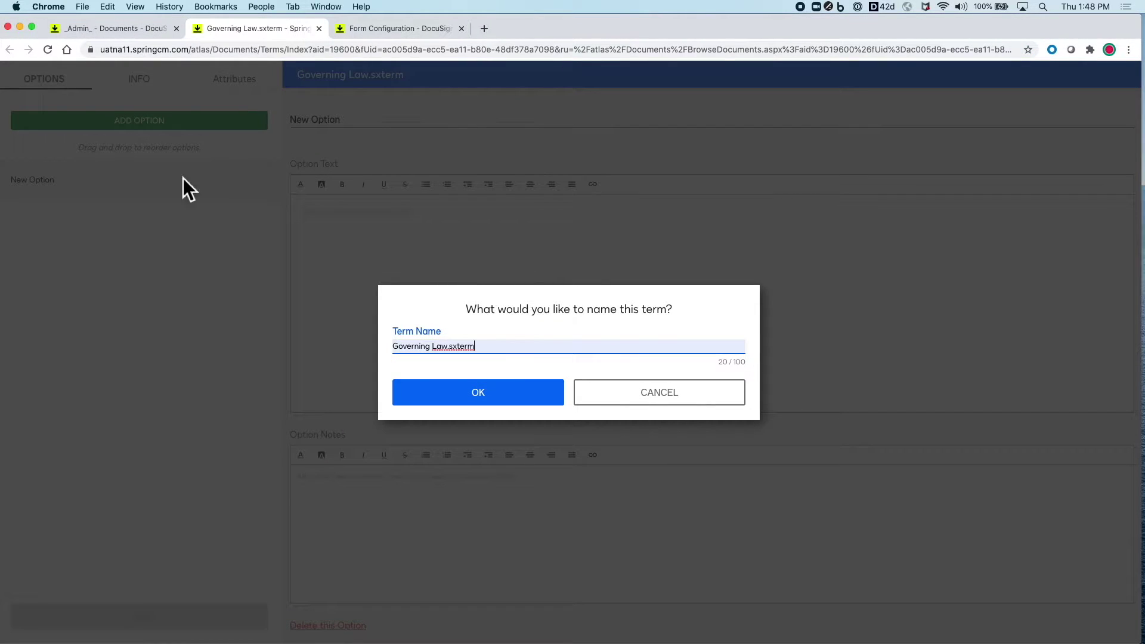
click(426, 398)
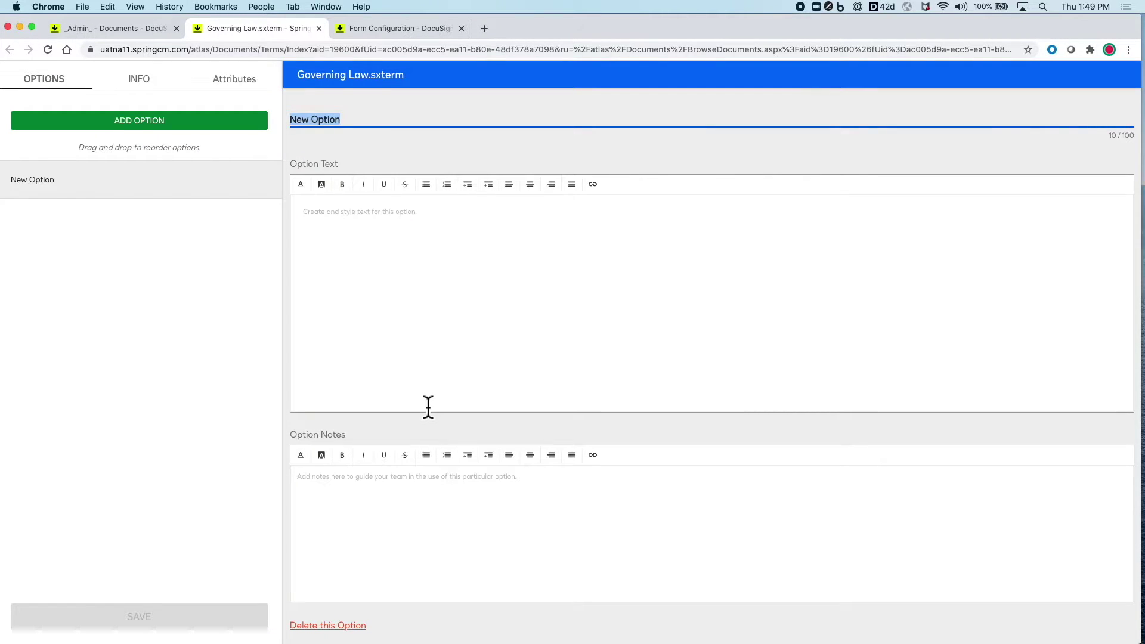
Fill in the Illinois option's governing-law clause and the note 'Use option notes to help users'
text(llll)
click(325, 229)
text(This Agreement shall be governed by and construed in accordance with the laws of the State of Illinois)
key(super+a)
key(super+c)
click(345, 505)
text(U)
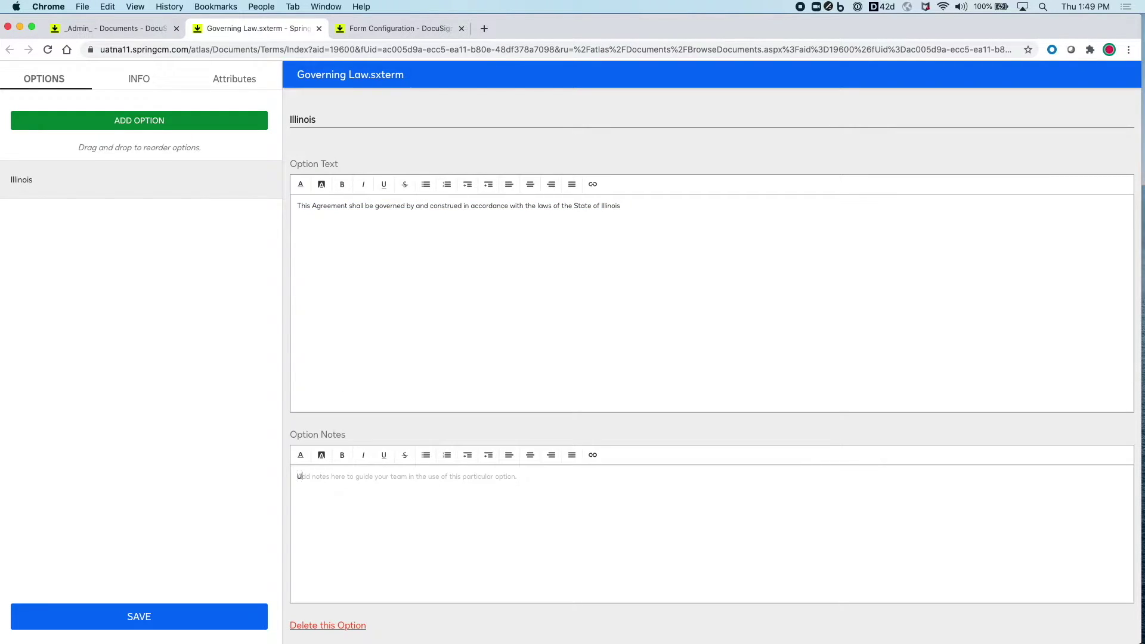
text(se option notes to help users make the right selection)
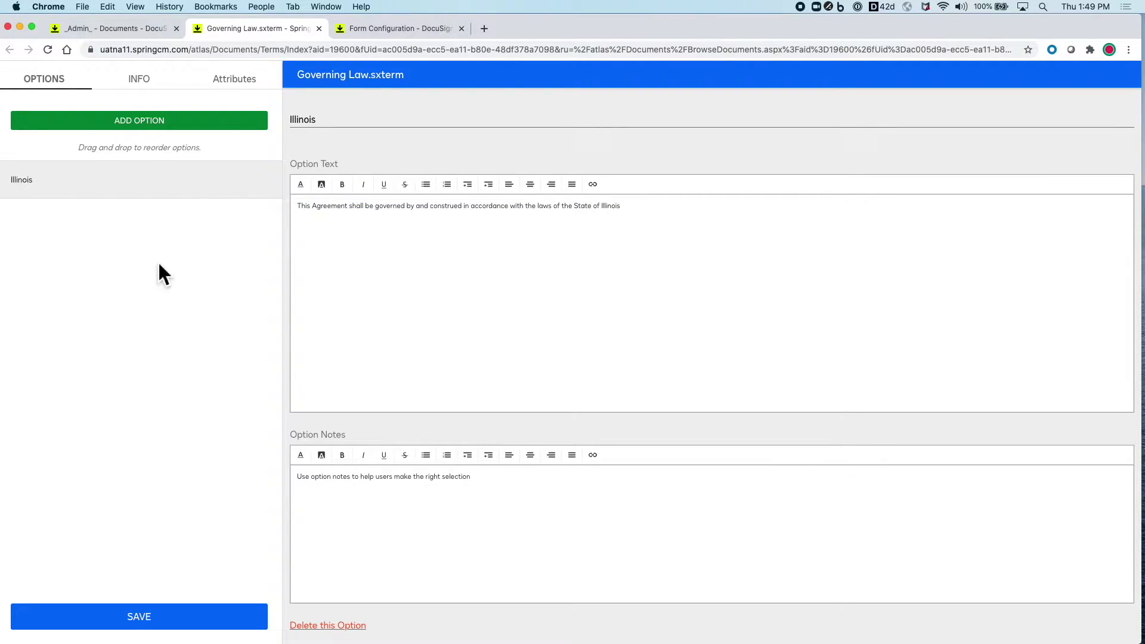
Add a 'Washington' option using the same governing-law clause
click(178, 122)
text(Washington)
click(342, 212)
key(super+v)
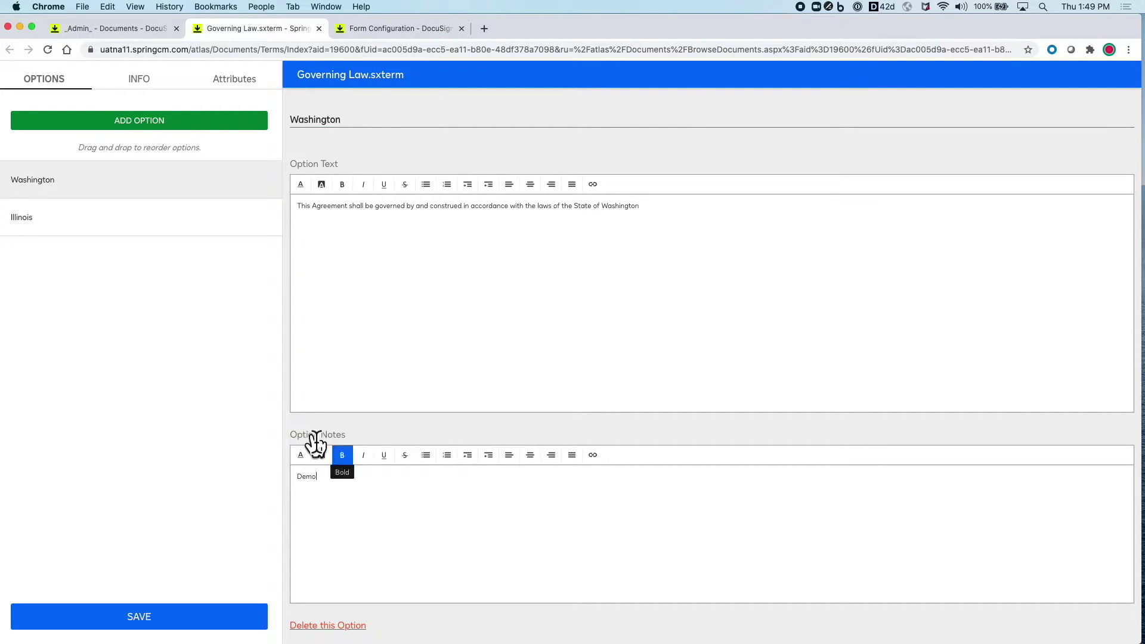
Add a 'Delaware' option with the clause and note 'Use this value by default', then save
click(209, 125)
text(Delaware)
click(500, 228)
key(super+v)
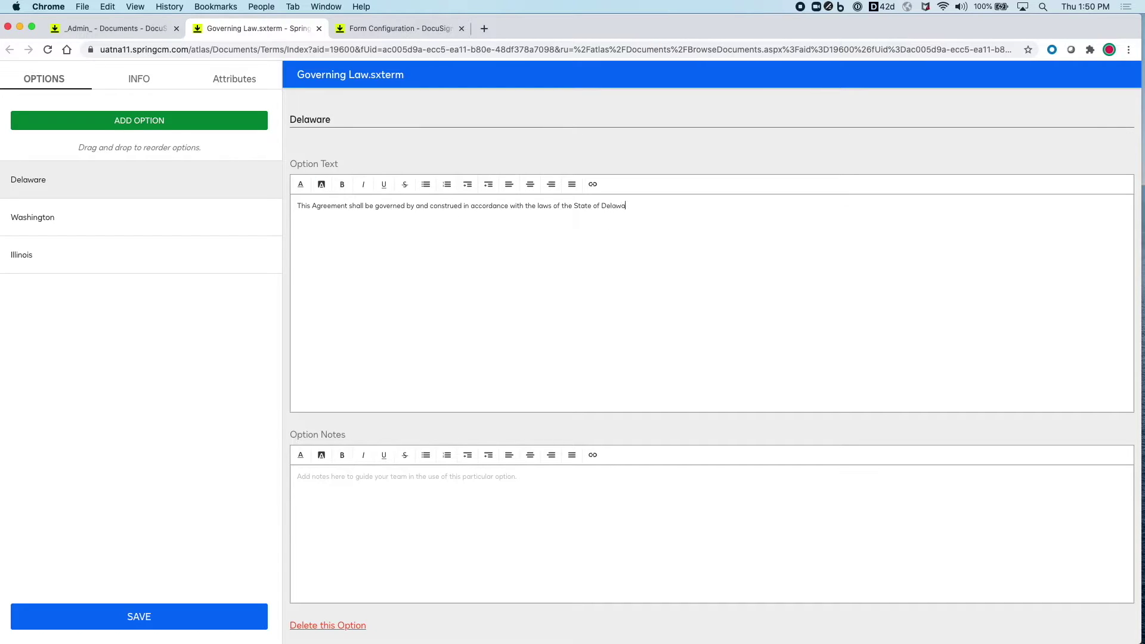
text(Use this value by default)
click(240, 618)
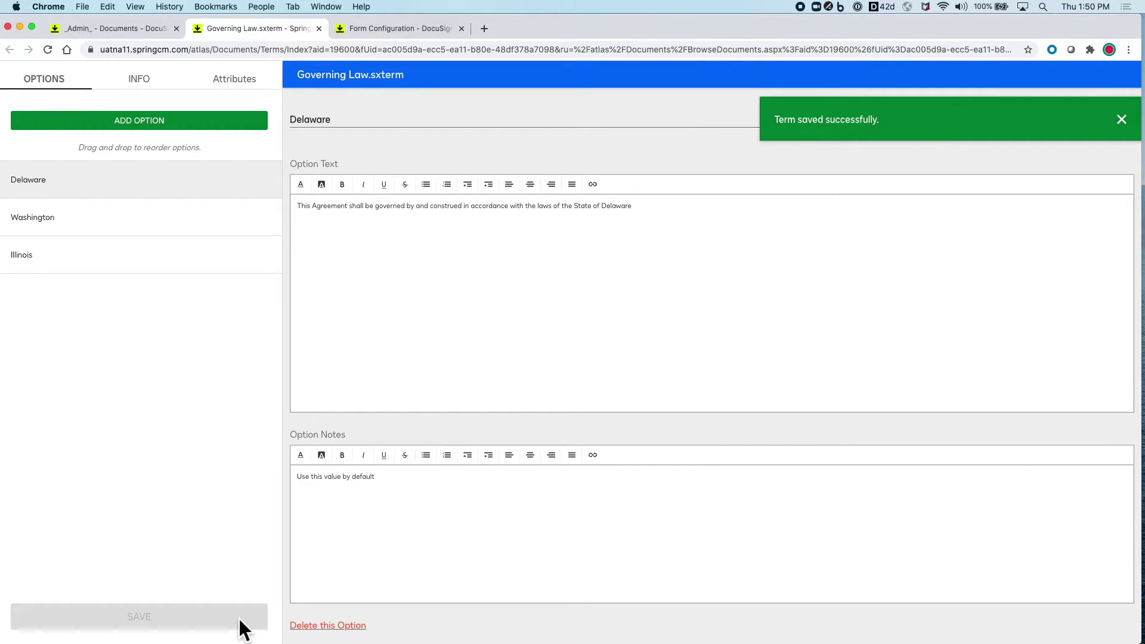
click(382, 30)
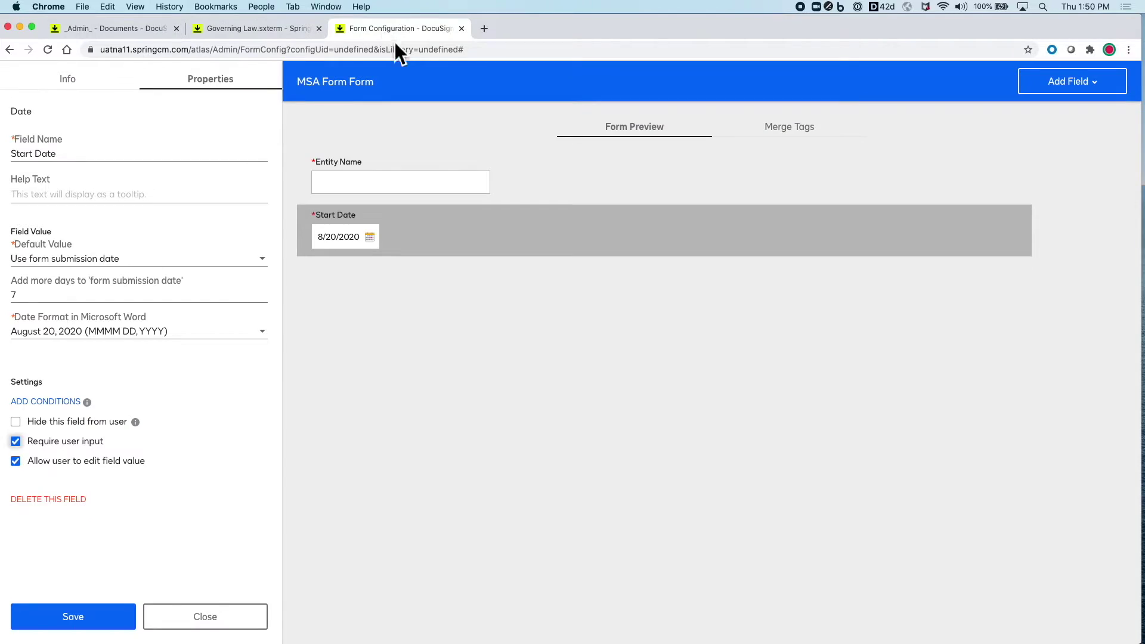
Add a 'Governing Law' term field linked to _Admin_/Governing Law.sxterm
click(1096, 82)
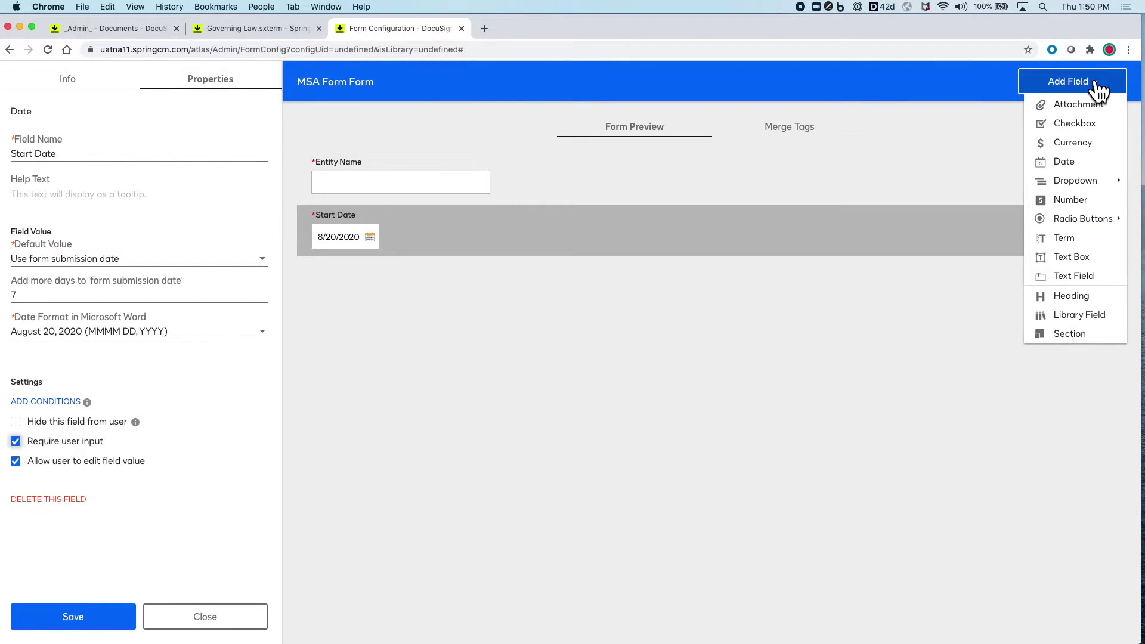
click(1068, 238)
click(97, 156)
text(Governing Law)
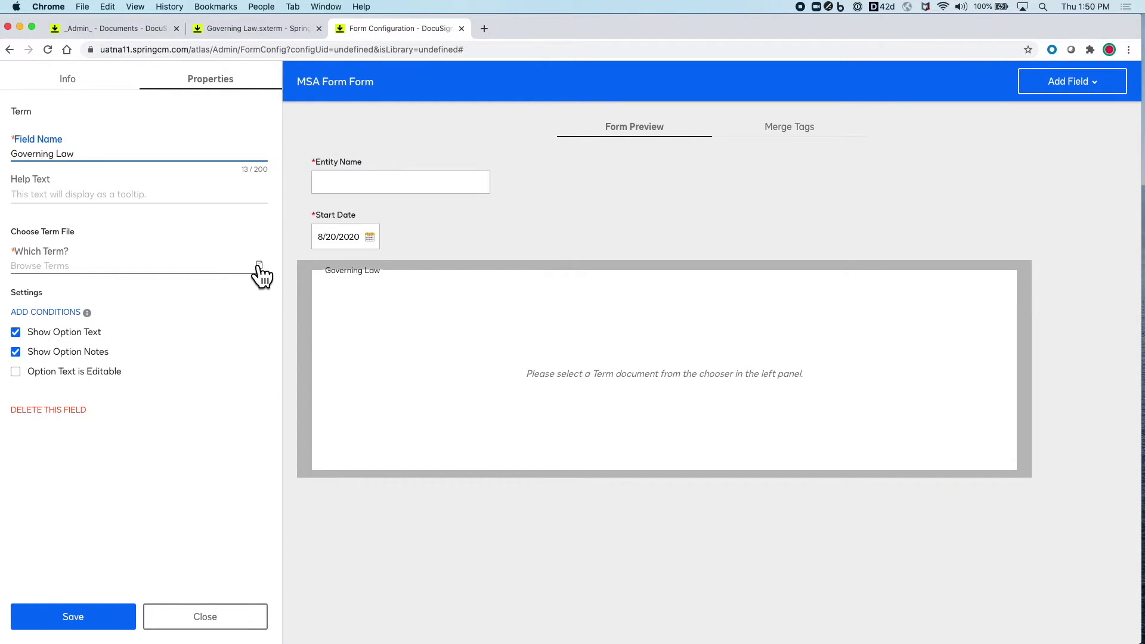
click(259, 266)
click(280, 248)
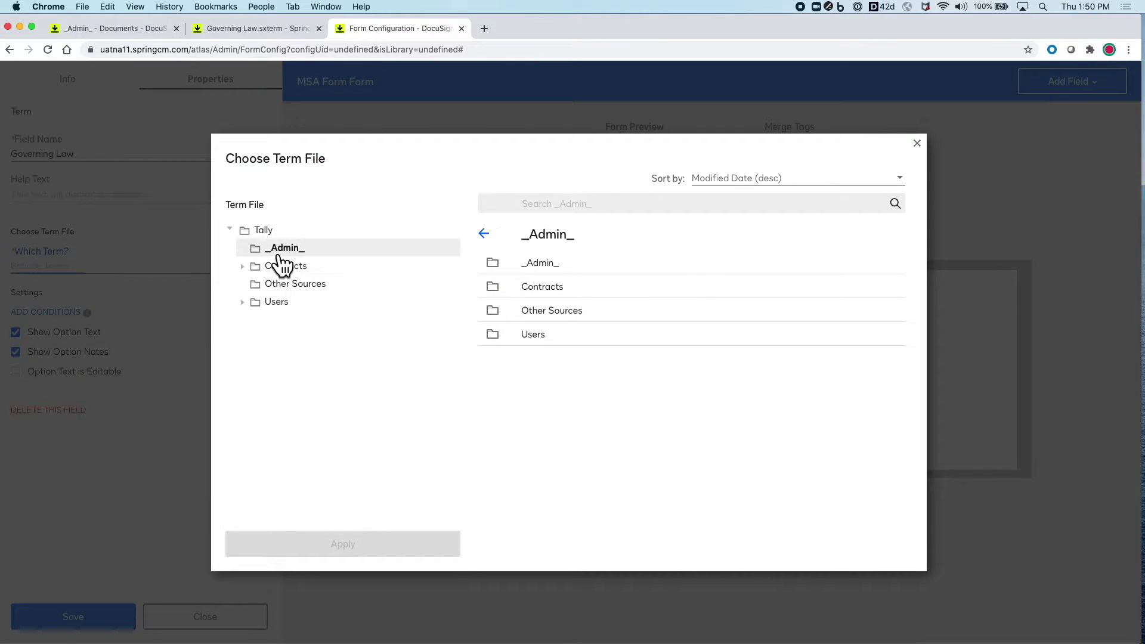
click(504, 264)
click(408, 552)
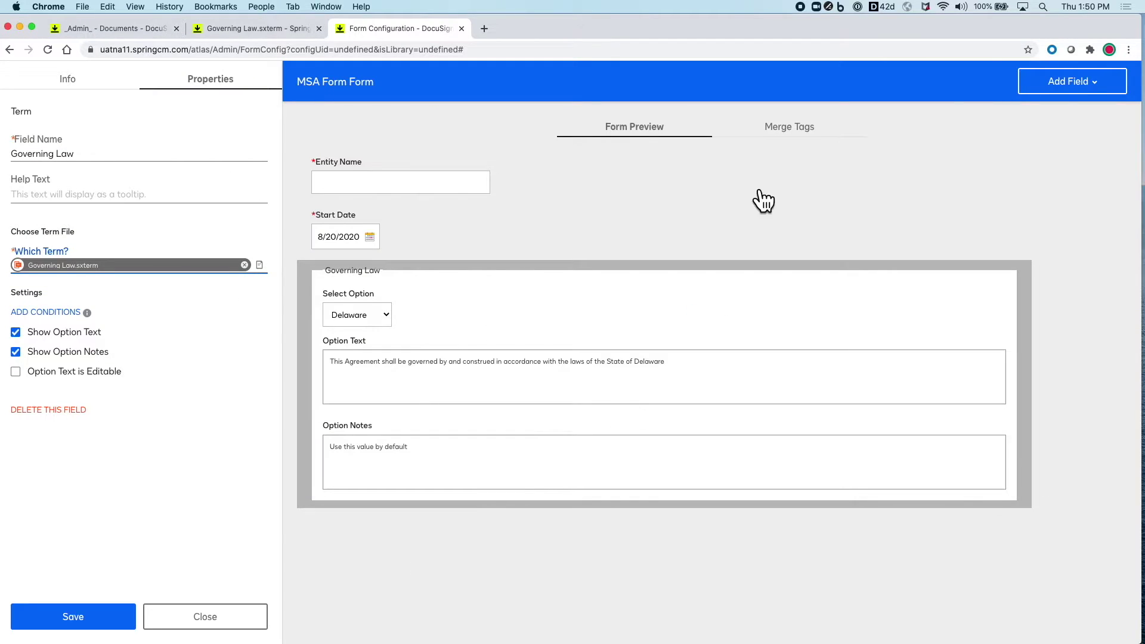
click(786, 128)
Paste the Start Date and Governing Law merge tags into the Word template and save it
click(1090, 284)
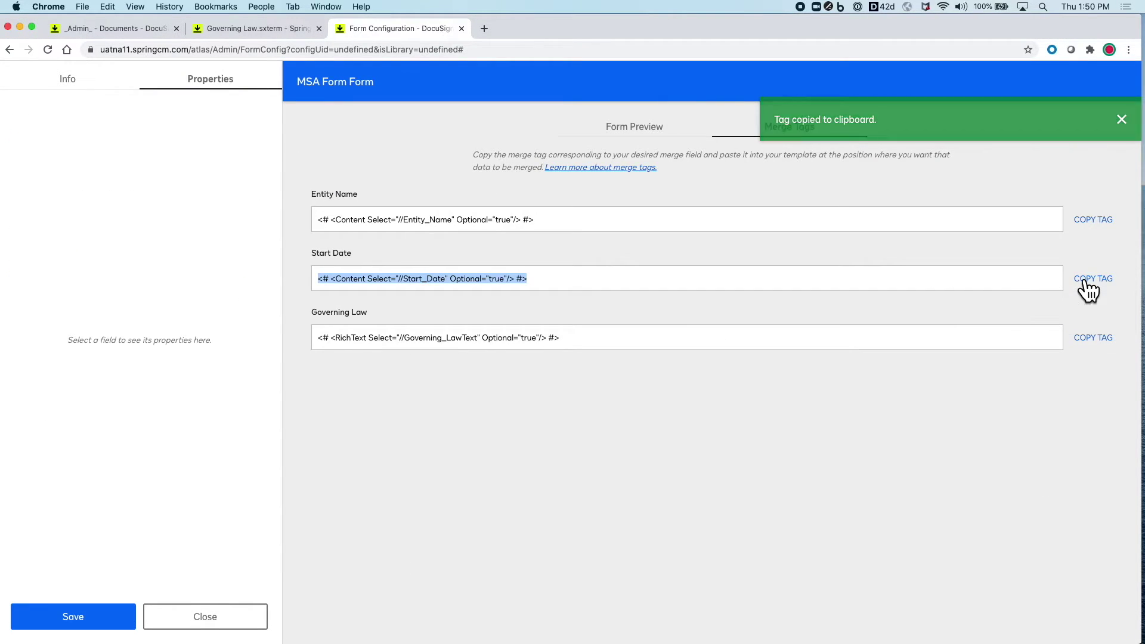
key(super+Tab)
key(super+v)
key(super+Tab)
click(1093, 338)
key(super+Tab)
key(super+v)
click(261, 37)
key(super+Tab)
Save the form and upload MSA Template.docx into the _Admin_ folder
click(107, 619)
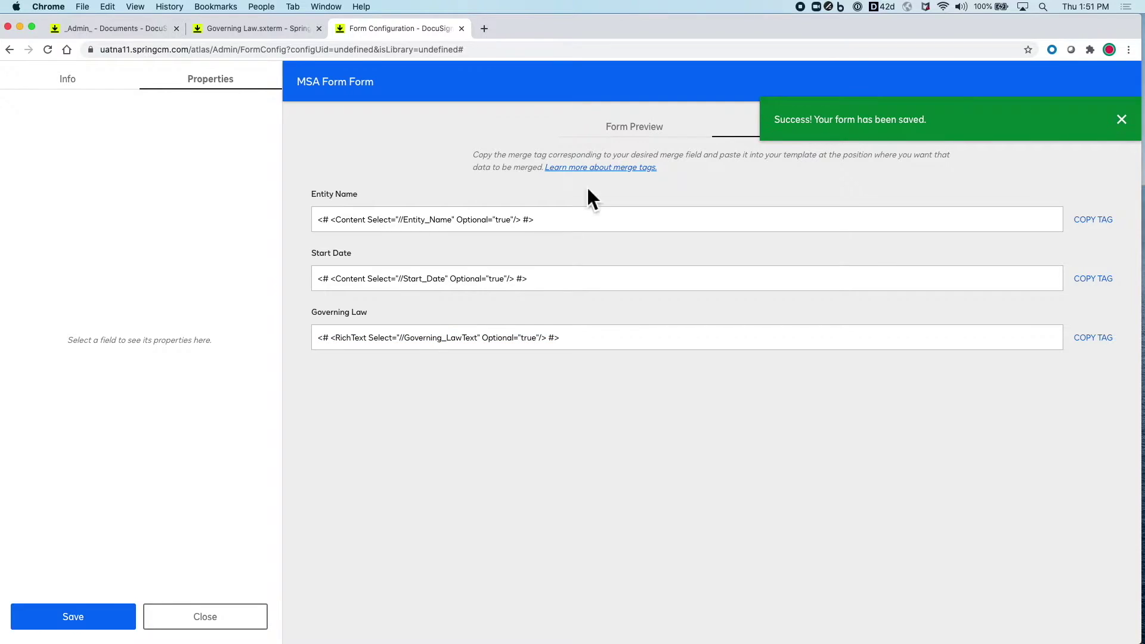
click(230, 29)
click(156, 31)
click(13, 111)
click(29, 134)
double_click(459, 100)
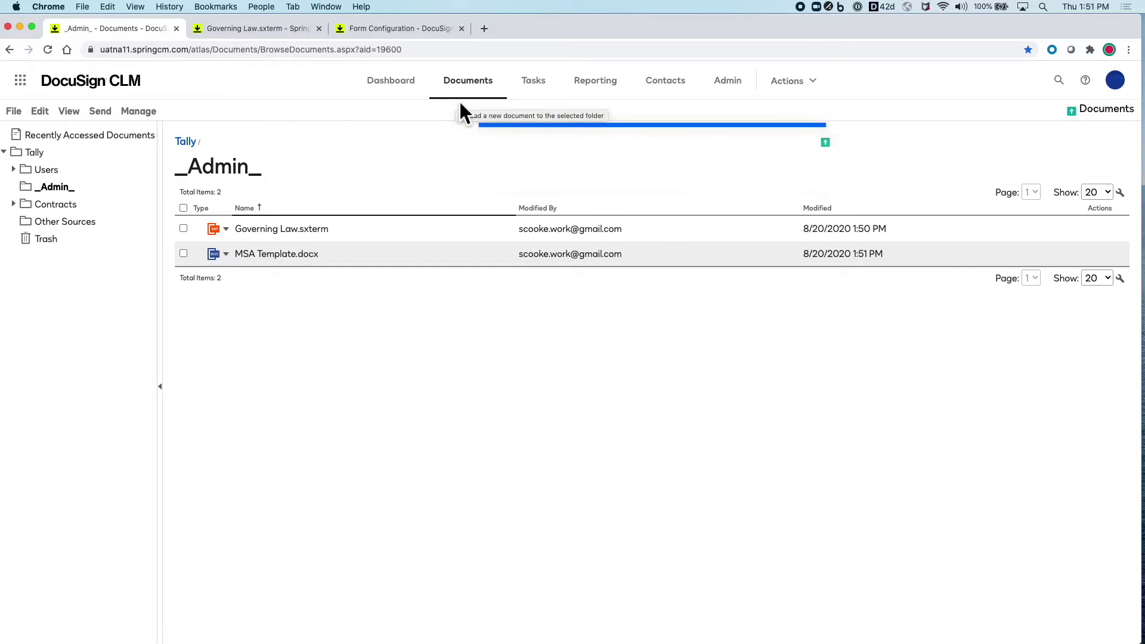
Create a Document Generation configuration named 'MSA' and add a document template named 'MSA'
click(726, 89)
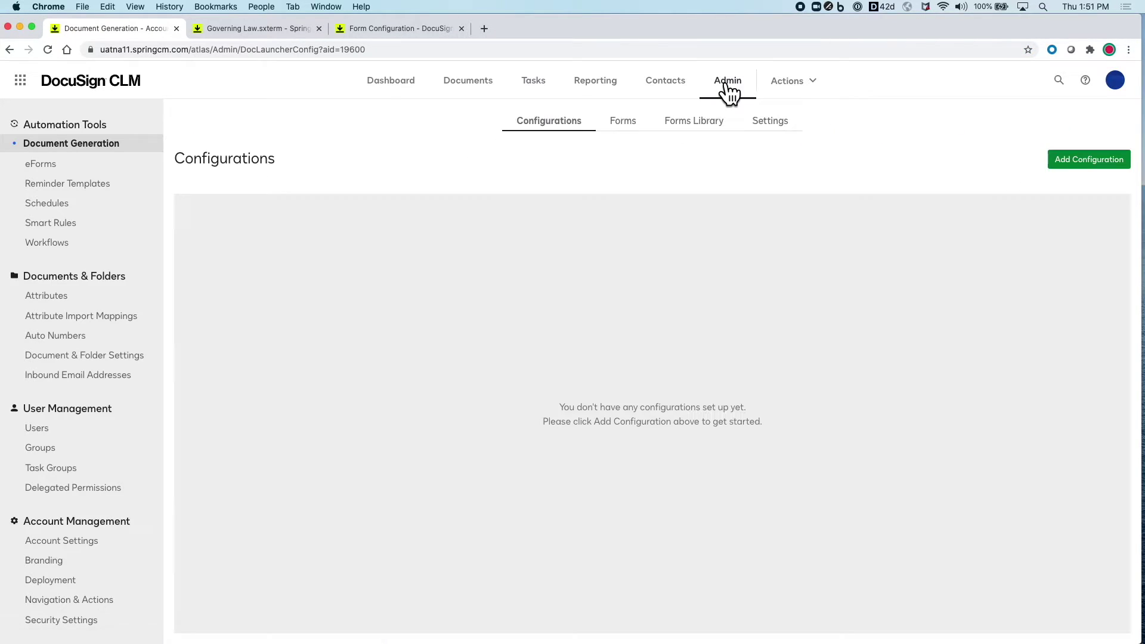
click(1079, 164)
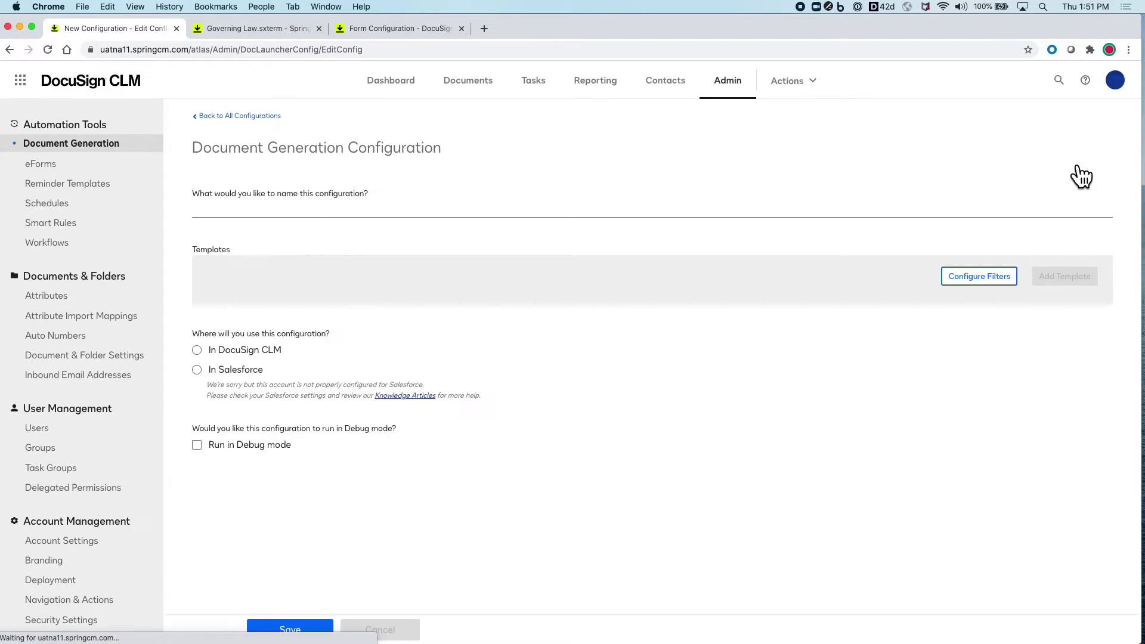
text(MSA)
click(712, 313)
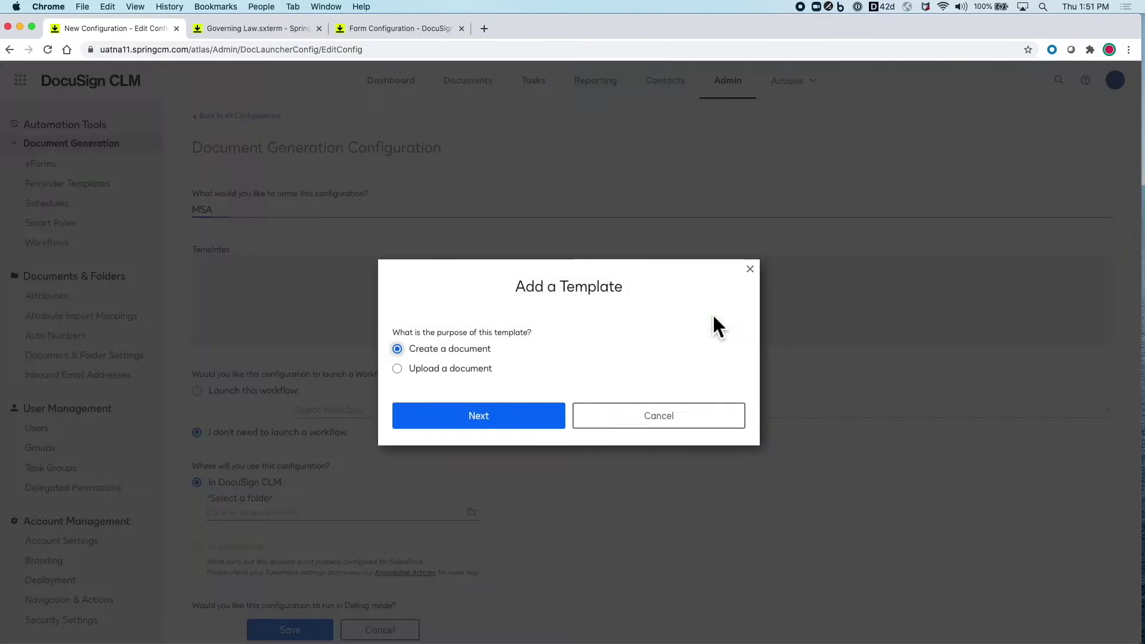
click(549, 416)
text(MSA)
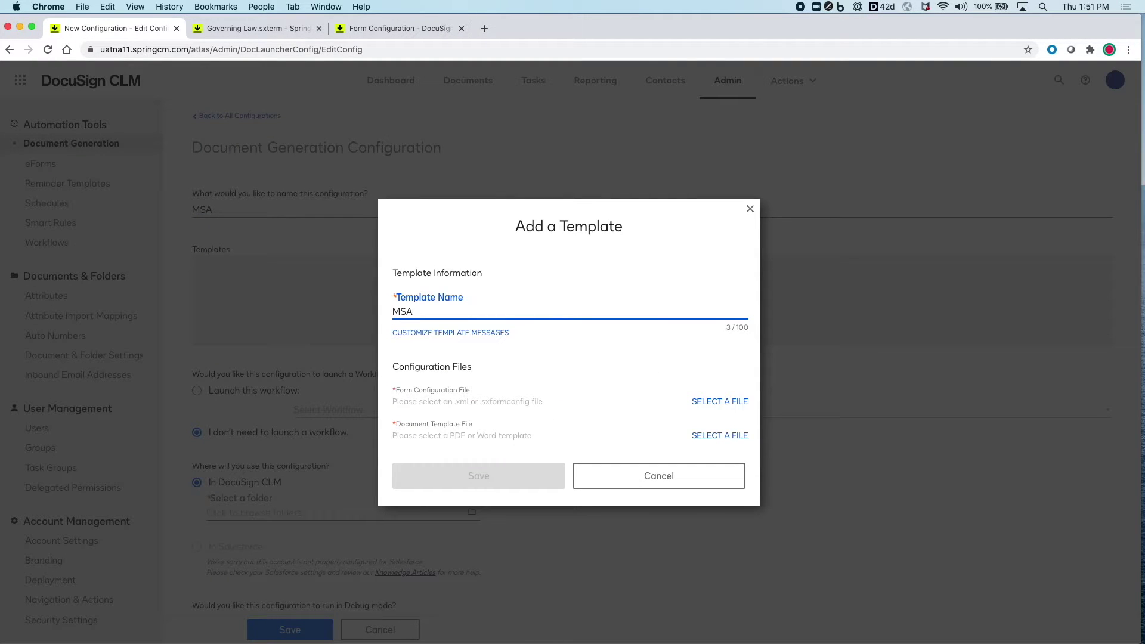
Set the template's form to MSA Form and its document to _Admin_/MSA Template.docx
click(707, 401)
click(560, 267)
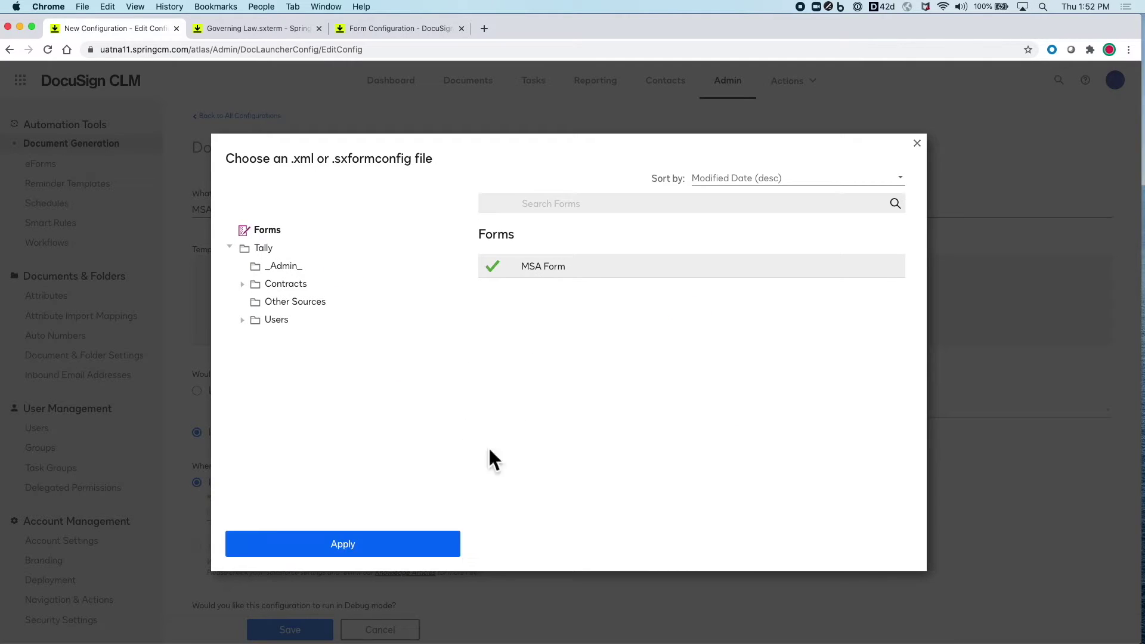
click(447, 540)
click(705, 438)
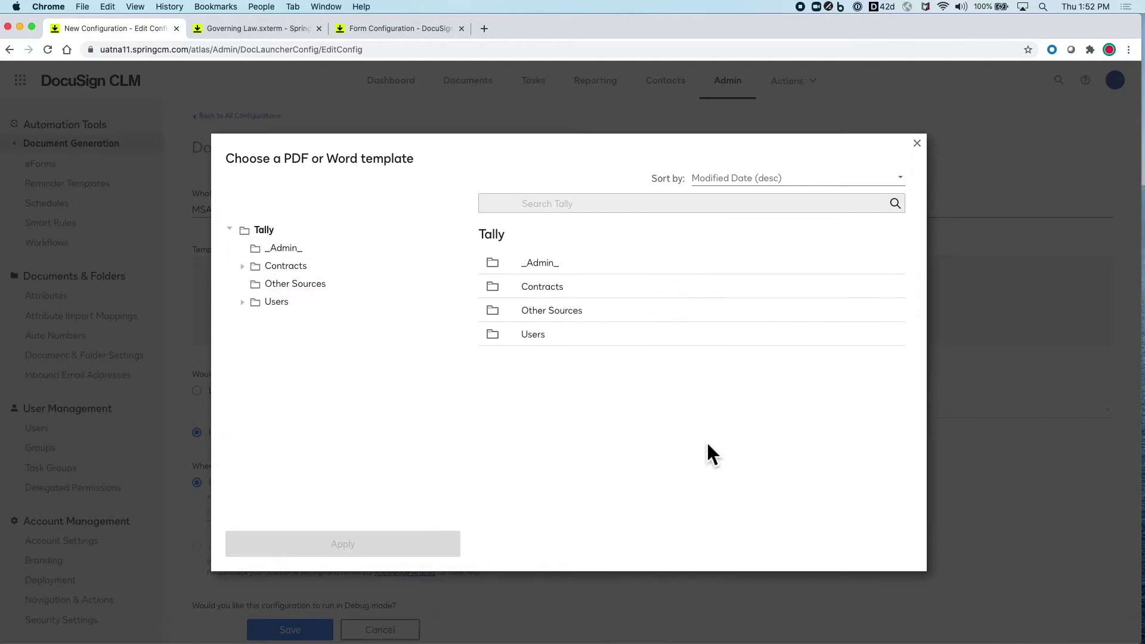
click(543, 263)
click(544, 263)
click(424, 546)
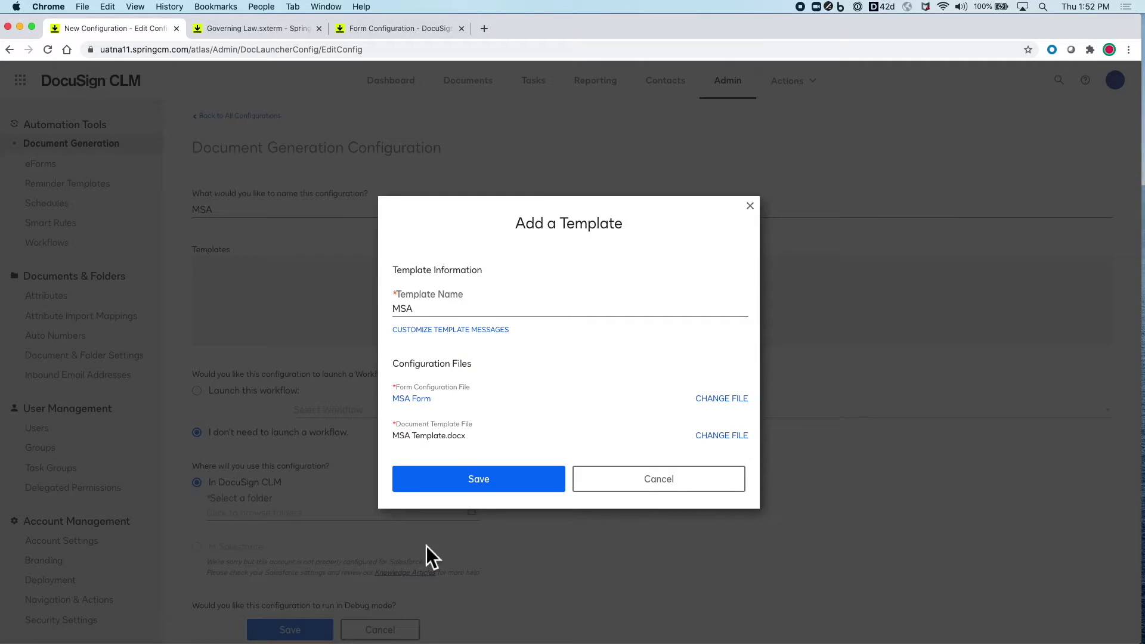
click(513, 483)
Set the output folder to Contracts/Pending and save the MSA configuration
click(473, 510)
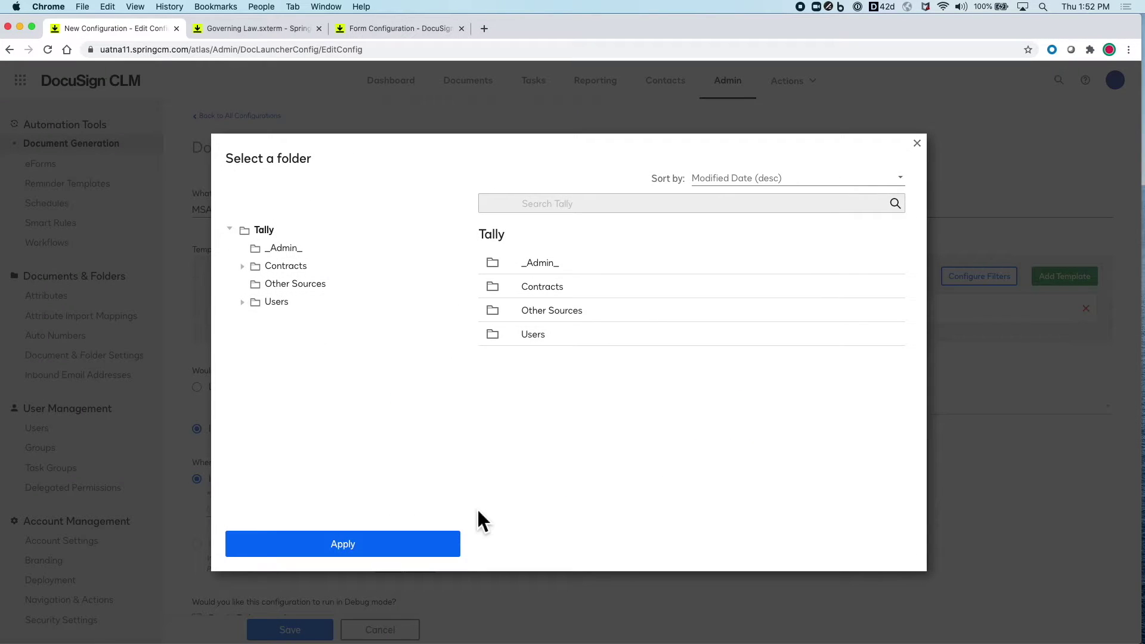
click(288, 268)
click(492, 311)
click(414, 544)
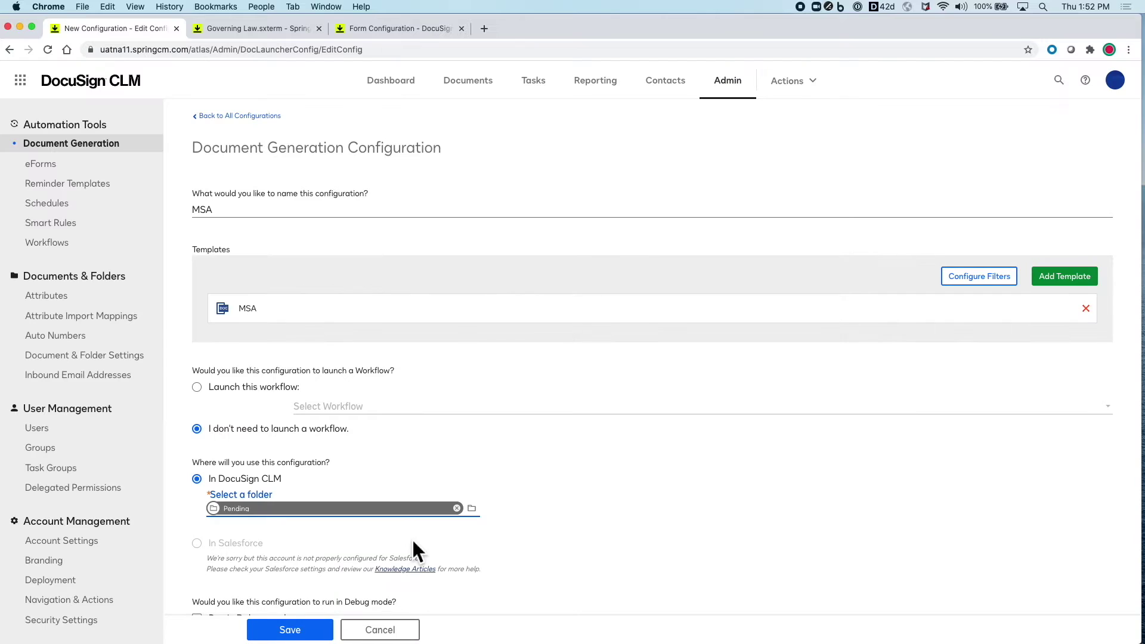
click(314, 631)
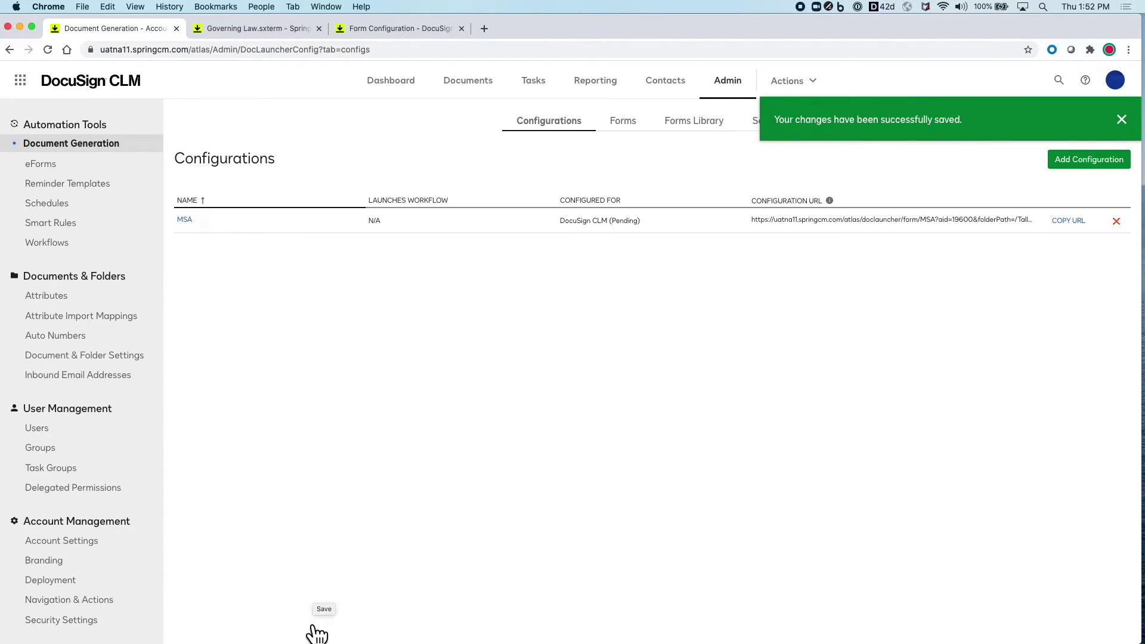
Add an 'MSA' Actions-menu custom action opening Document Generation > MSA, enable it, and save
click(109, 600)
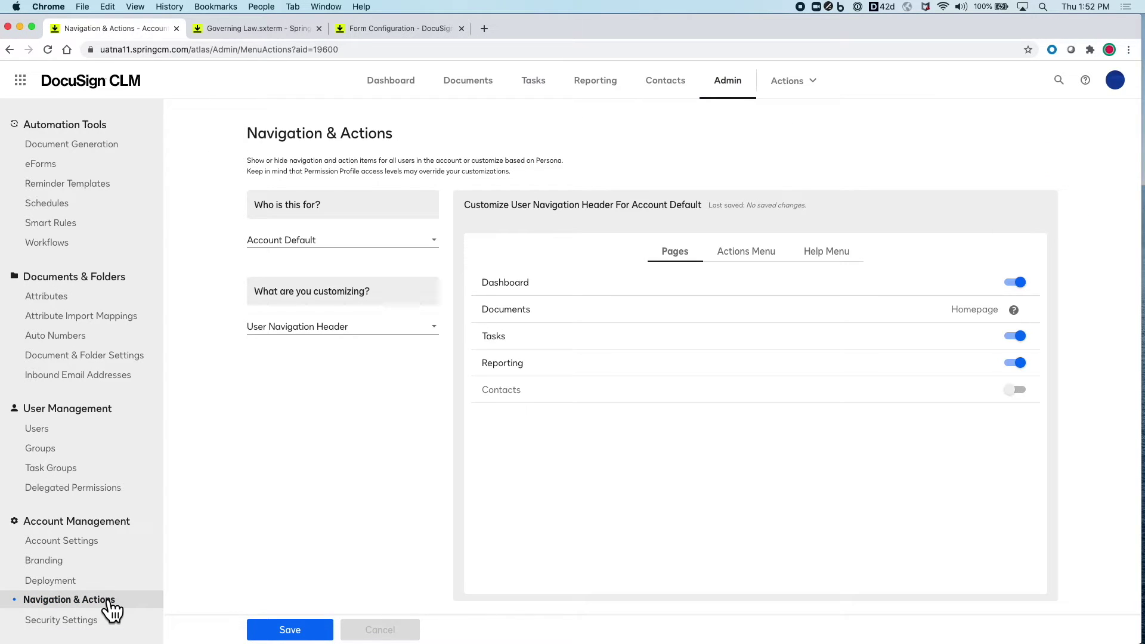
click(745, 263)
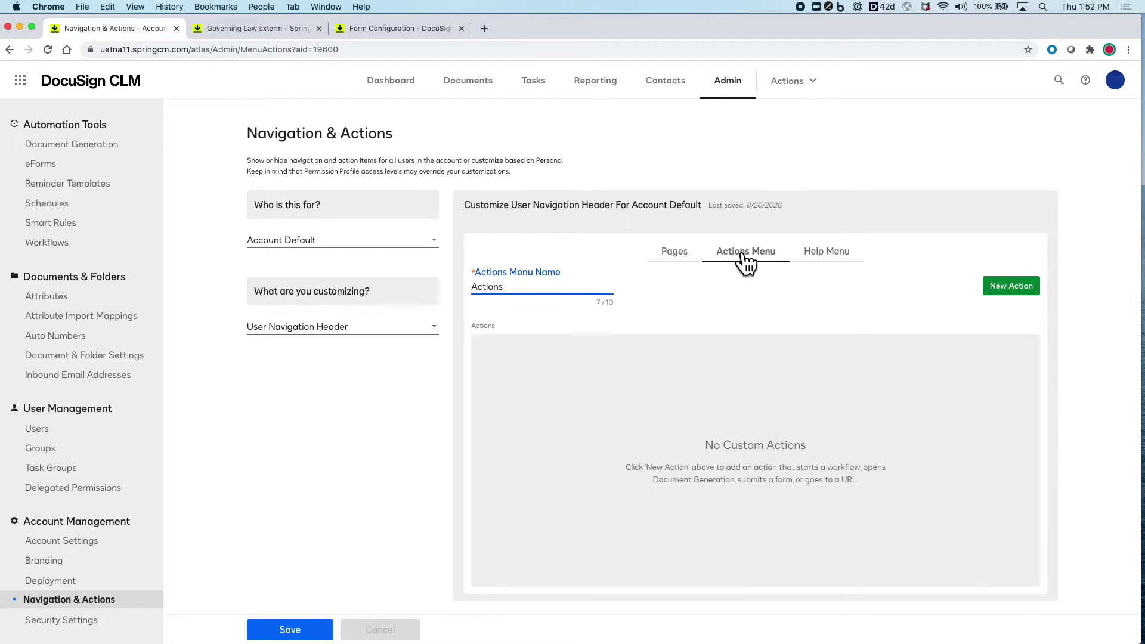
click(996, 289)
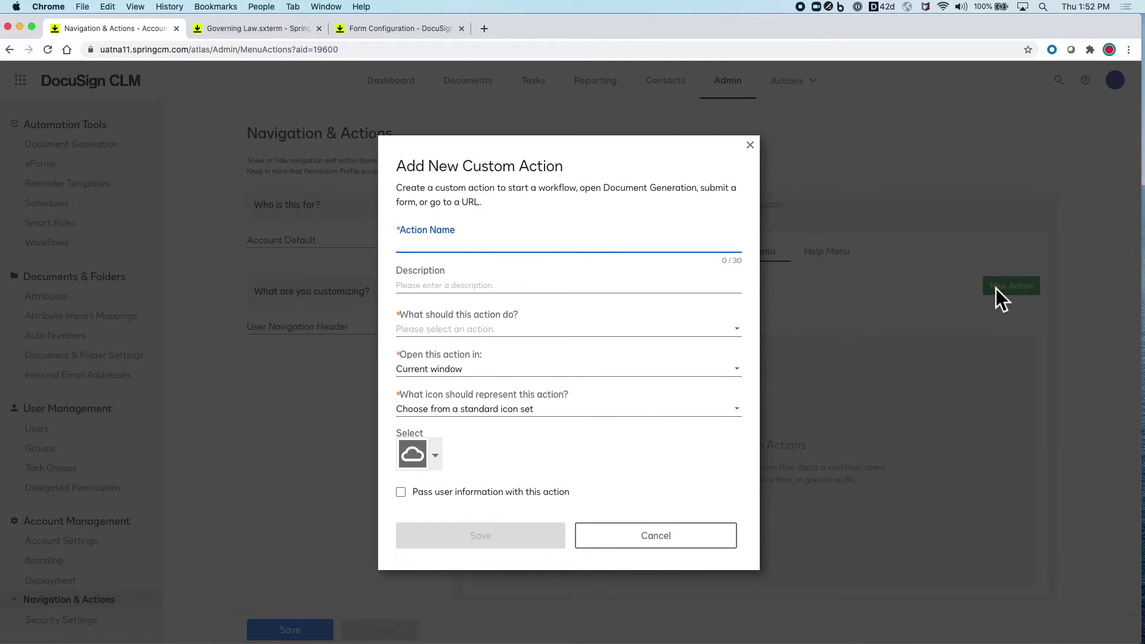
text(MSA)
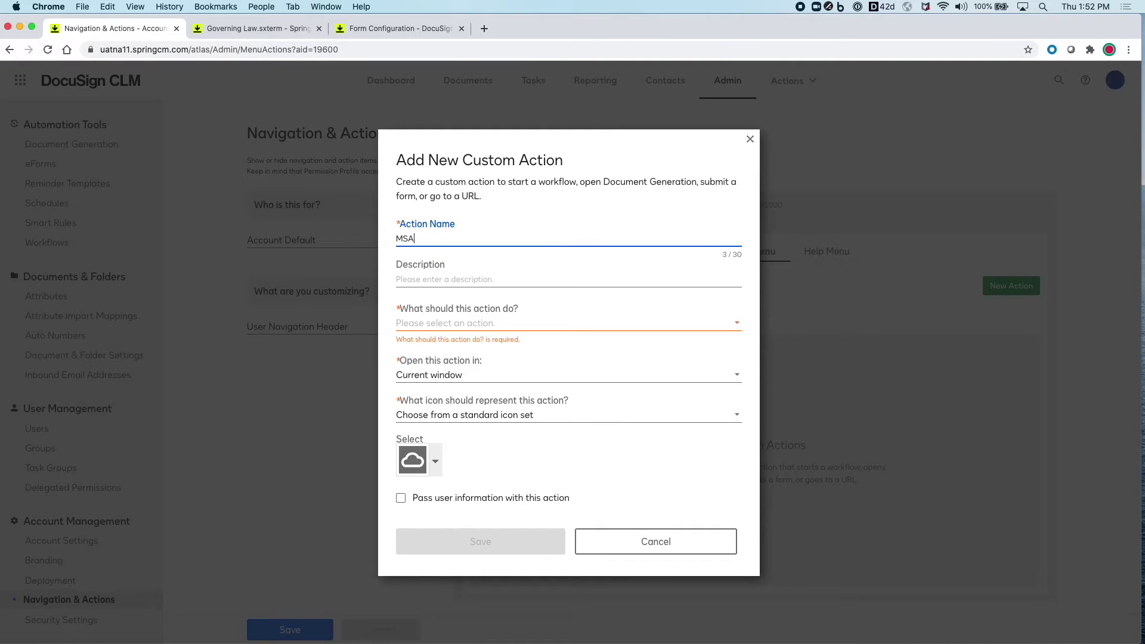
click(740, 332)
mouse_move(733, 363)
click(772, 367)
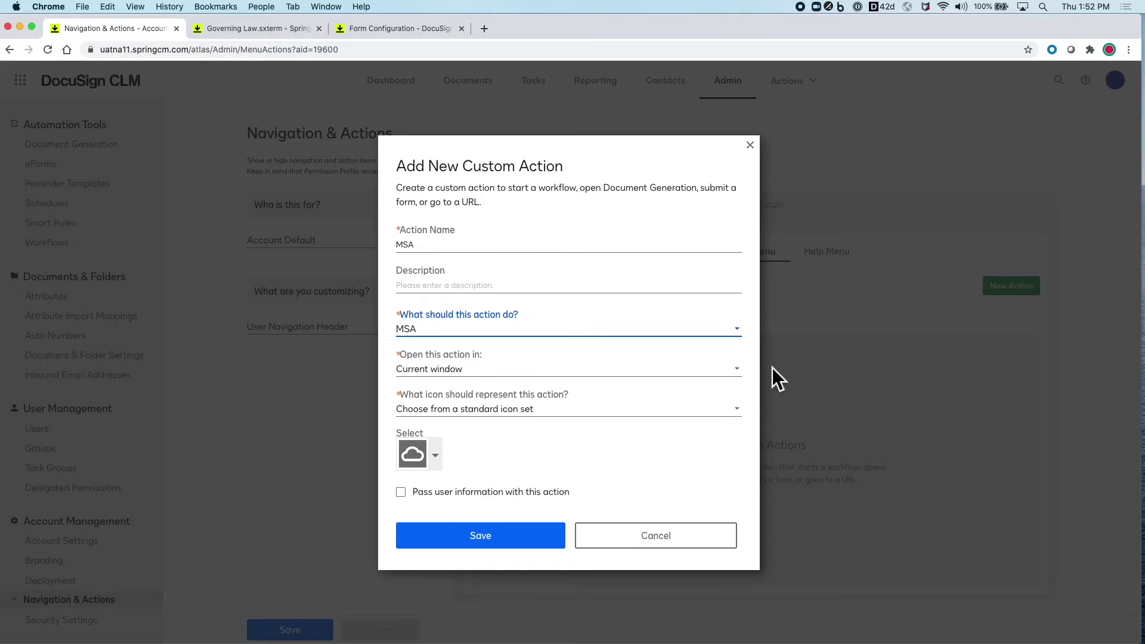
click(526, 535)
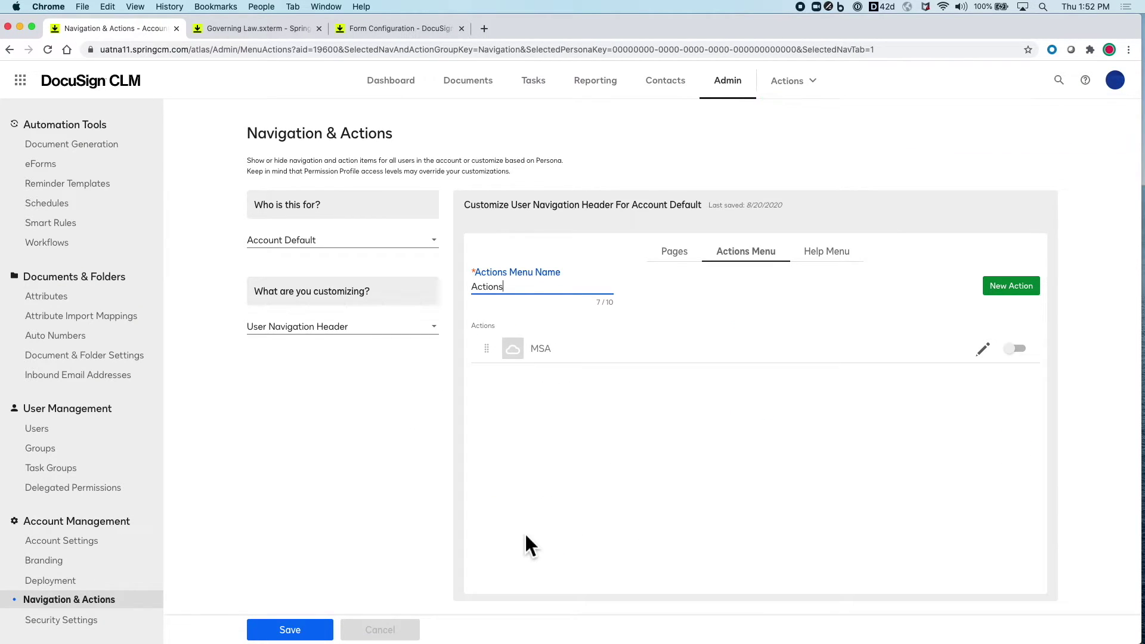
click(1012, 350)
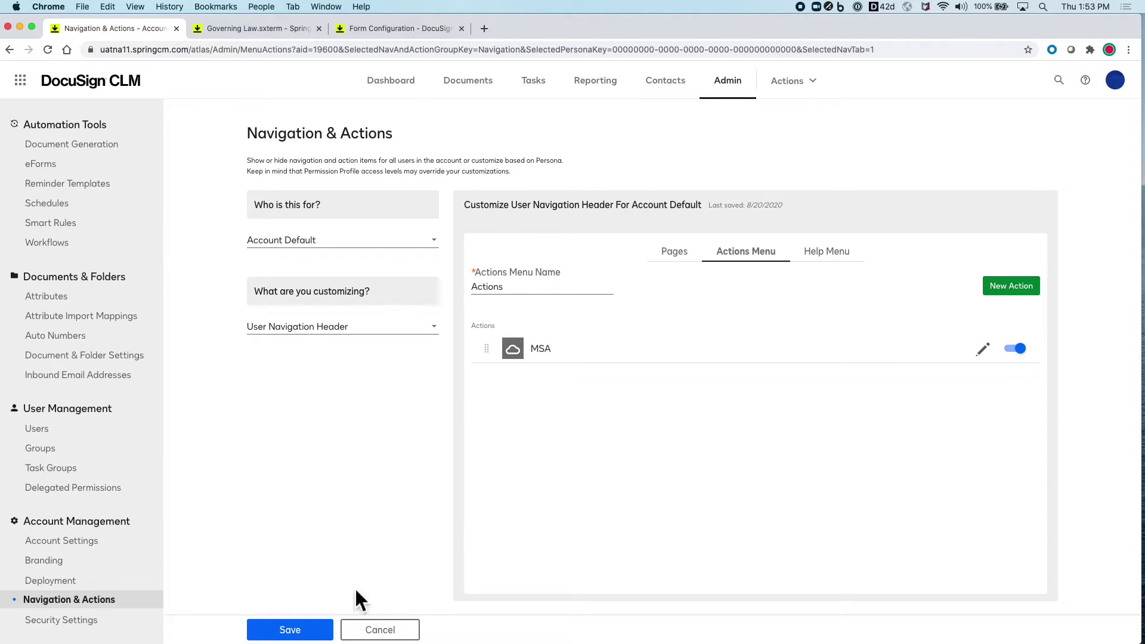
click(305, 631)
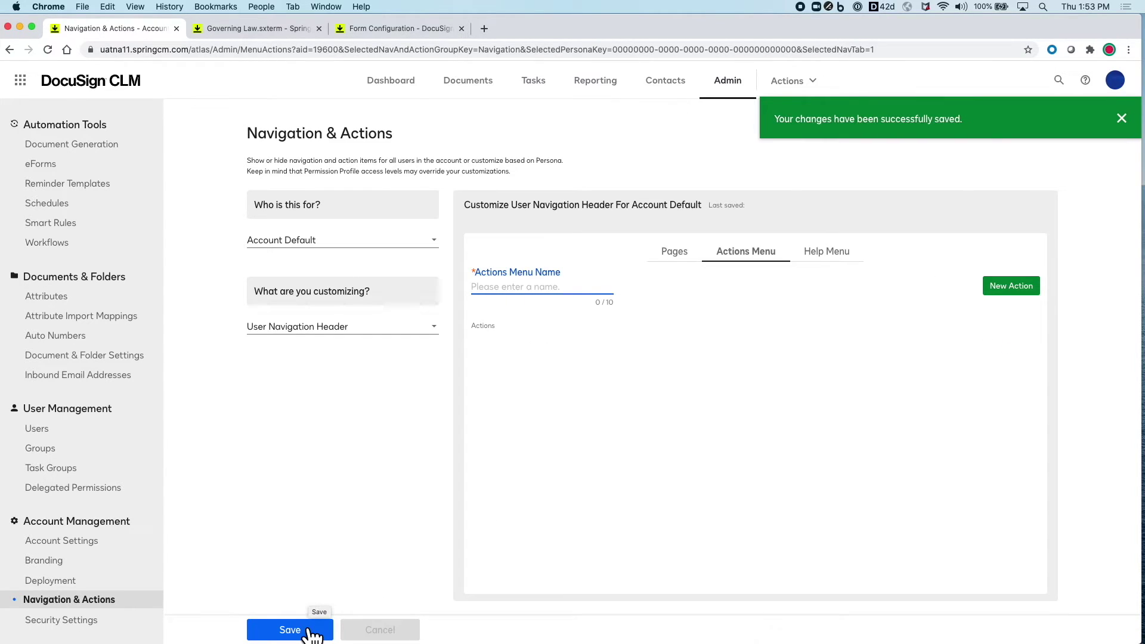
Launch the MSA action for ACME, try Washington then Delaware law, and preview
click(793, 82)
click(797, 122)
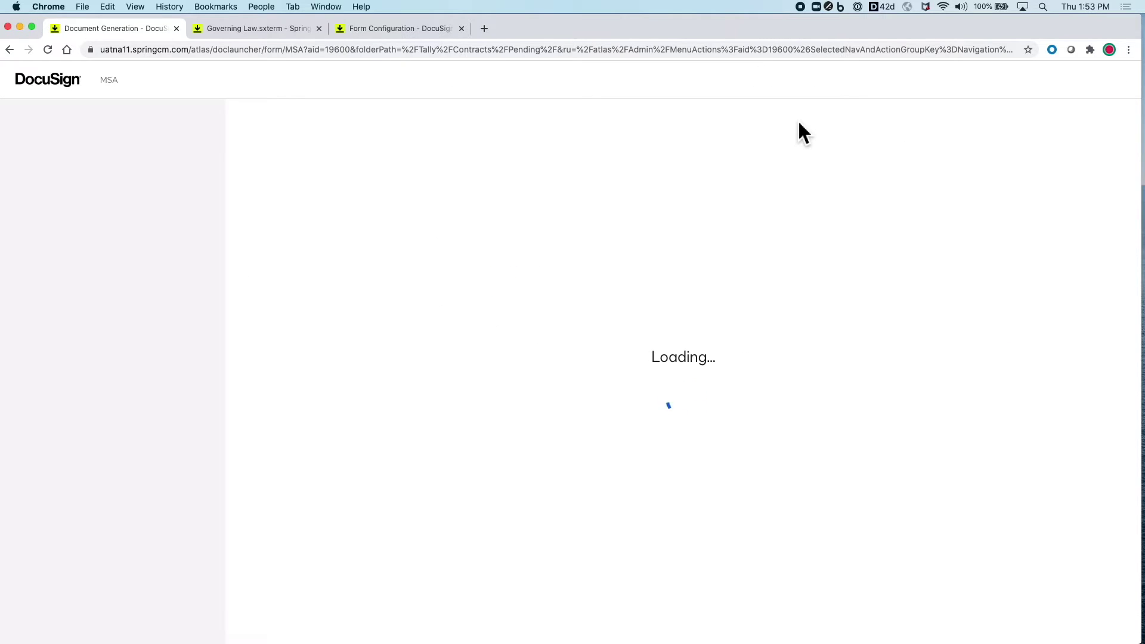
click(413, 173)
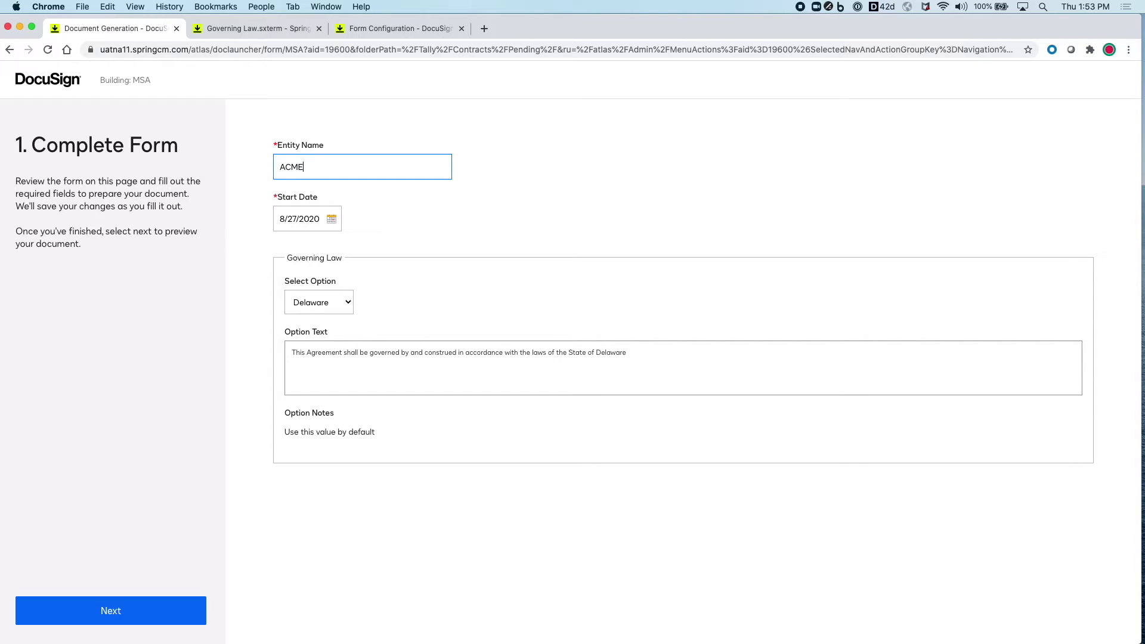
click(351, 302)
click(345, 311)
click(346, 303)
click(341, 294)
click(193, 608)
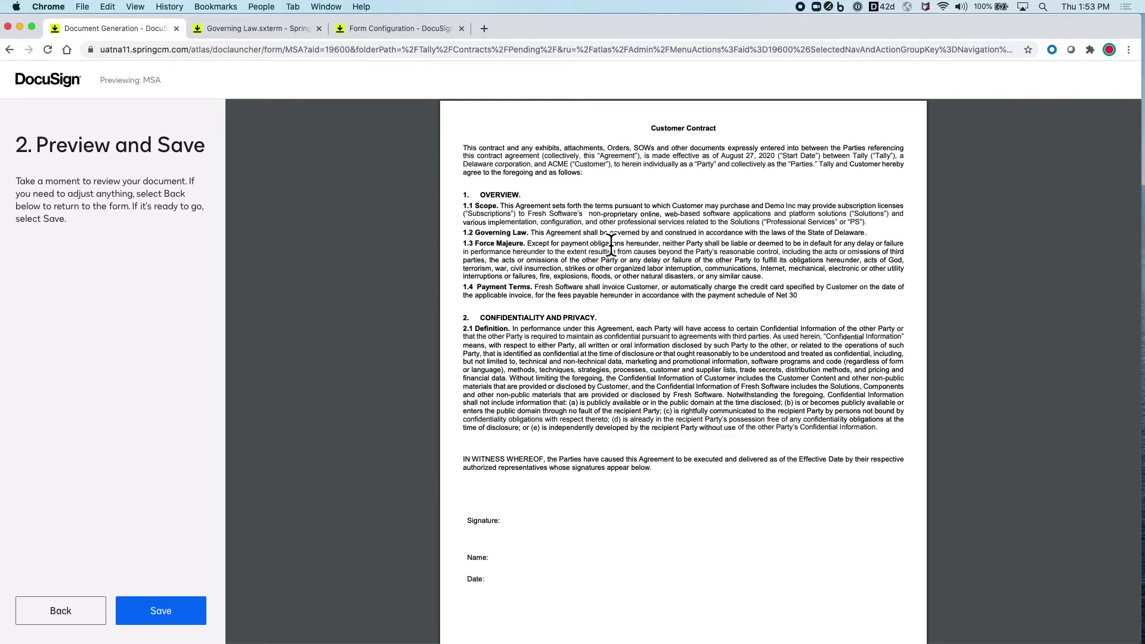
Switch the governing law to Illinois, preview again, and save the generated contract
click(64, 614)
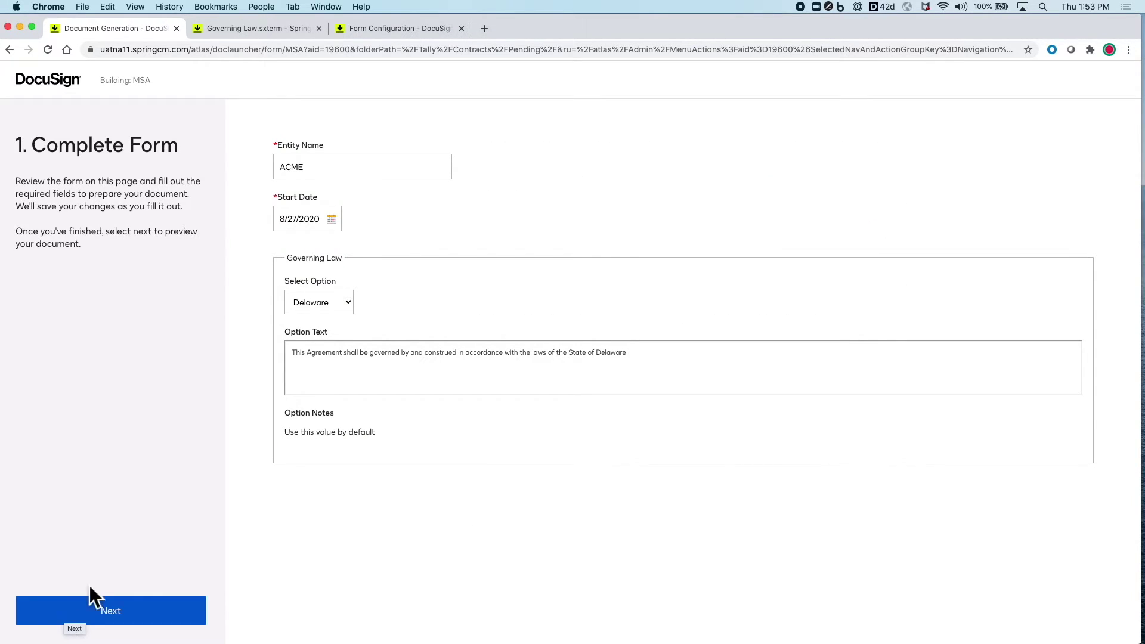
click(335, 313)
click(329, 324)
click(186, 615)
click(187, 617)
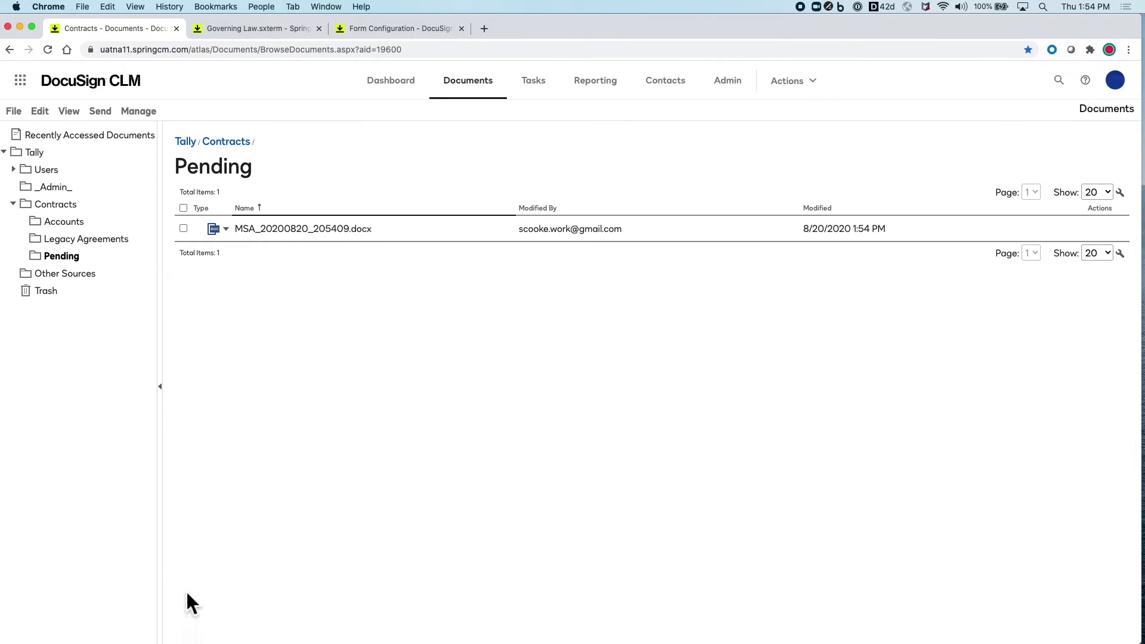
Review MSA_20200820_205409.docx and its Send options, then go back to the MSA Form configuration
click(275, 229)
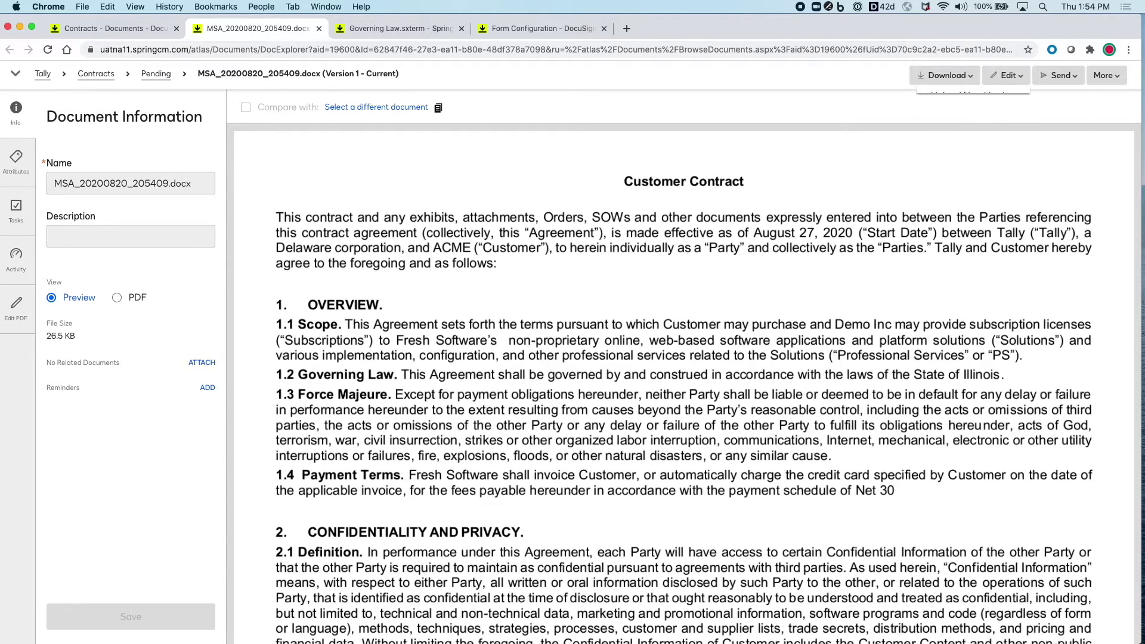
click(1055, 75)
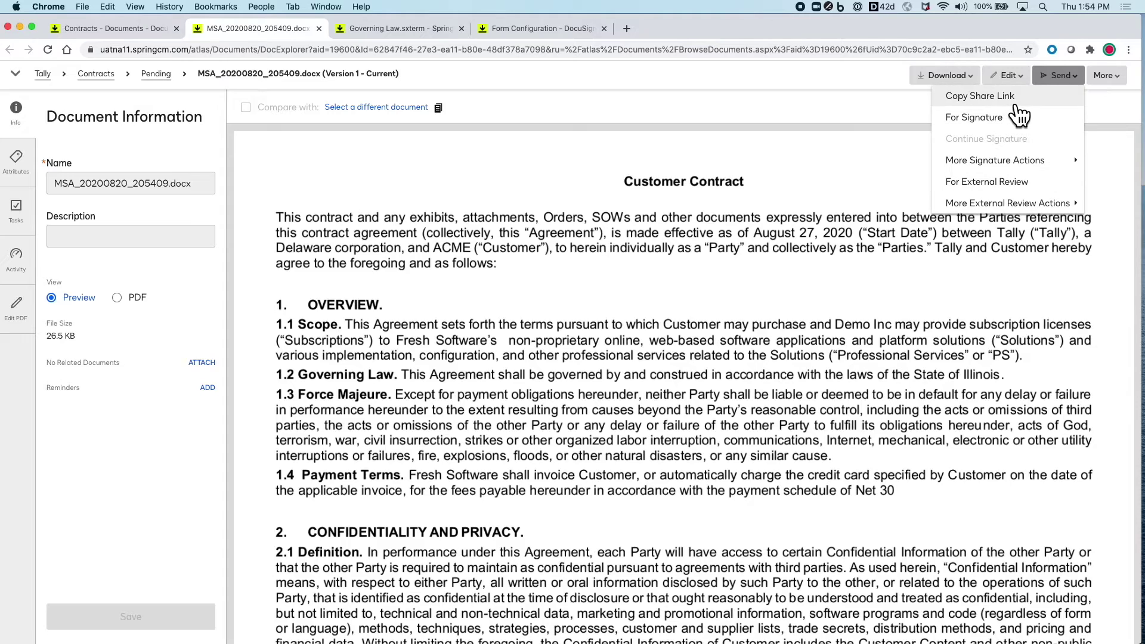
click(1015, 107)
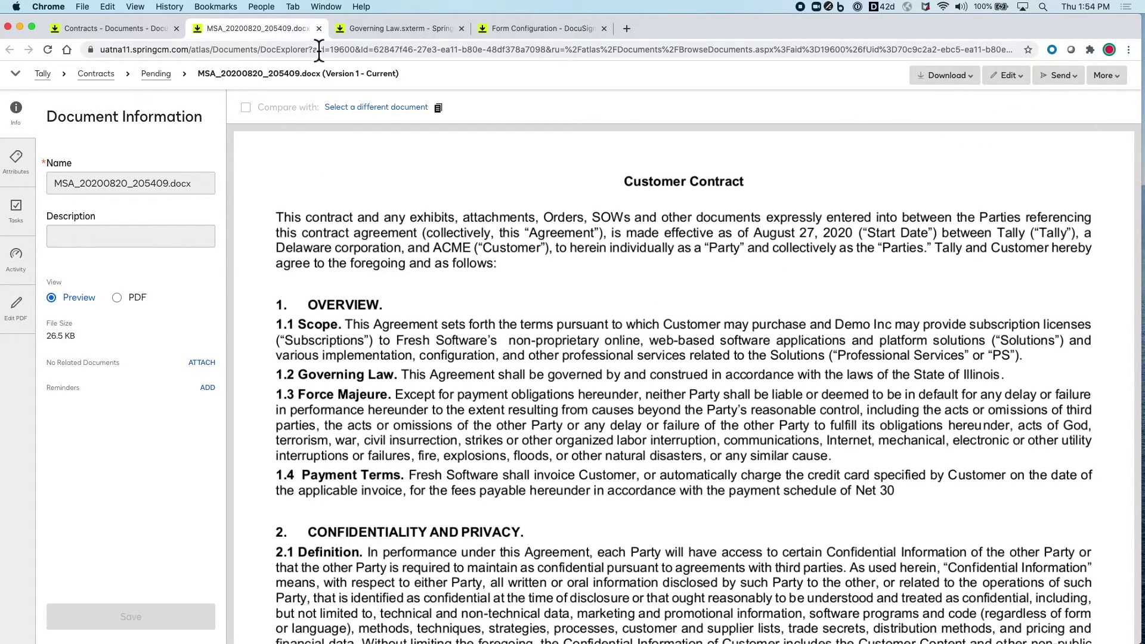
click(319, 29)
click(363, 31)
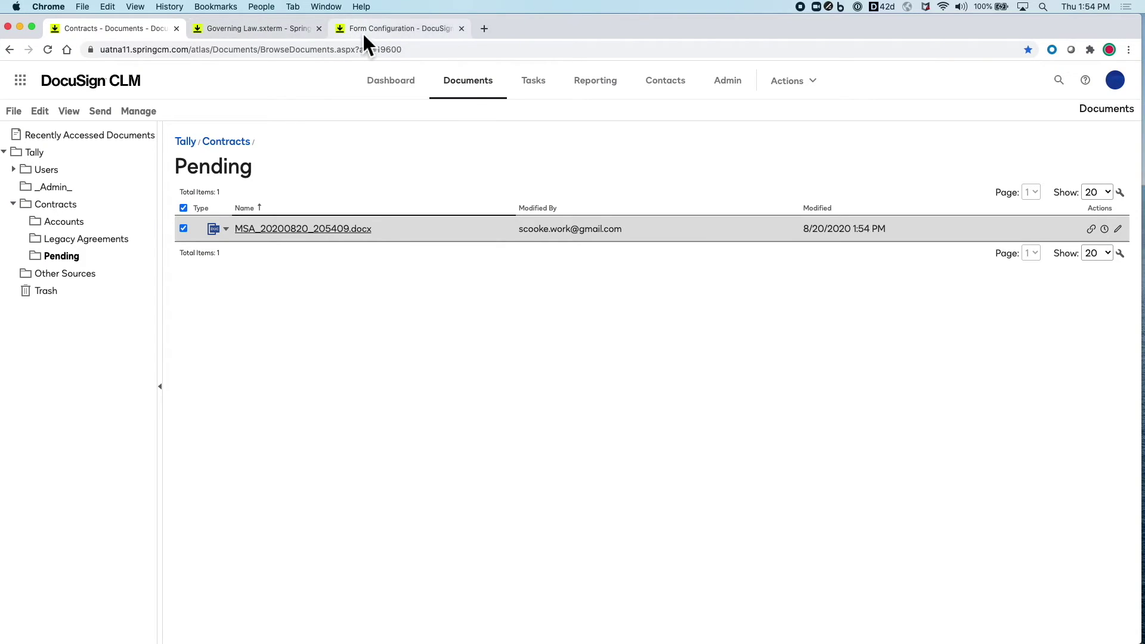
Add a new section to the form and move the Governing Law field into it
click(721, 289)
click(1074, 88)
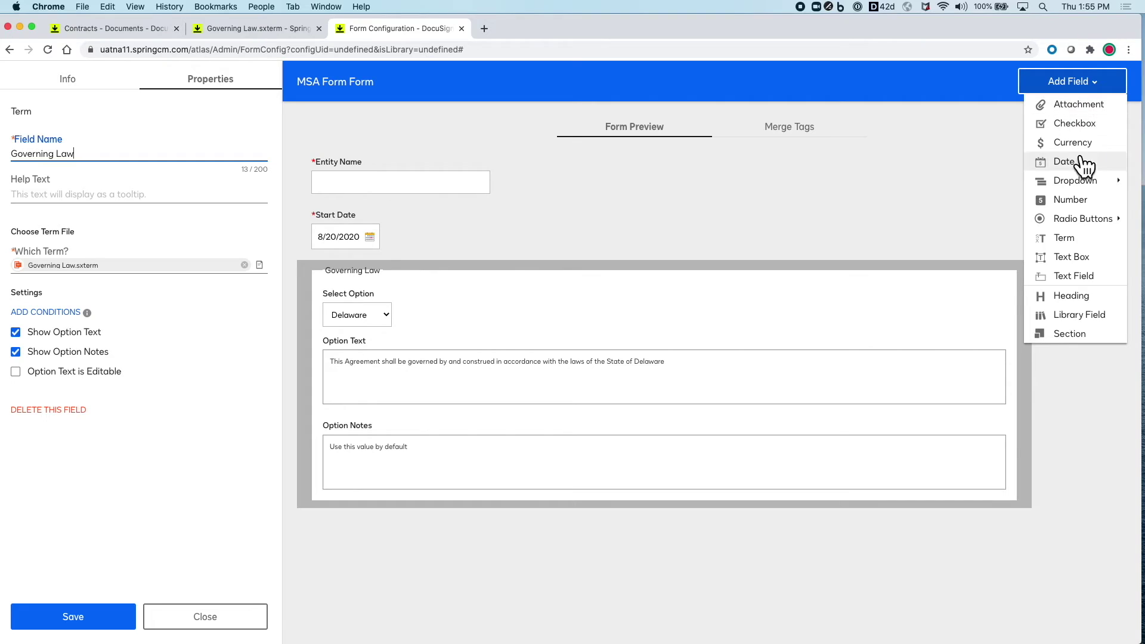
click(1069, 333)
drag(773, 377, 785, 340)
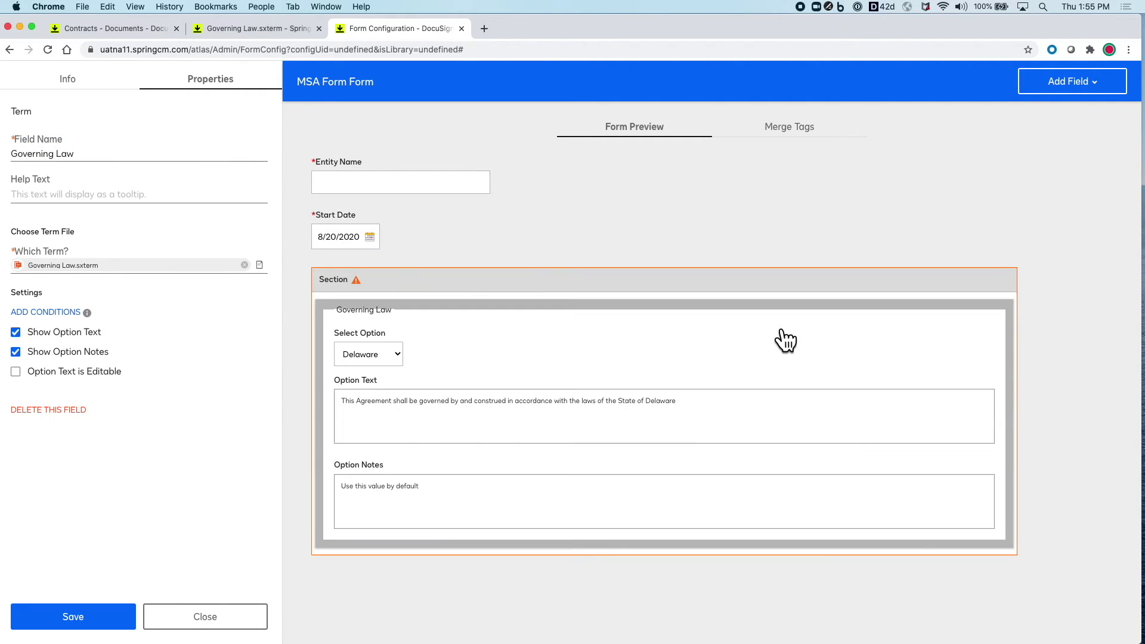
Name the section 'Hide From User', then save and close the form
click(447, 282)
click(120, 153)
text(Hide From User)
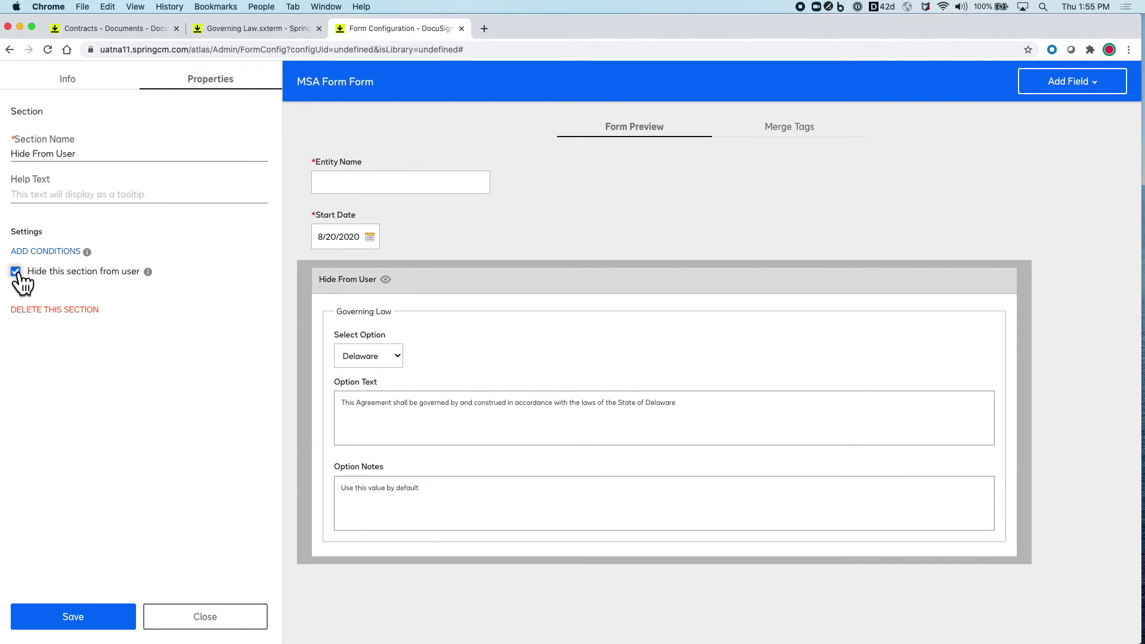
click(101, 620)
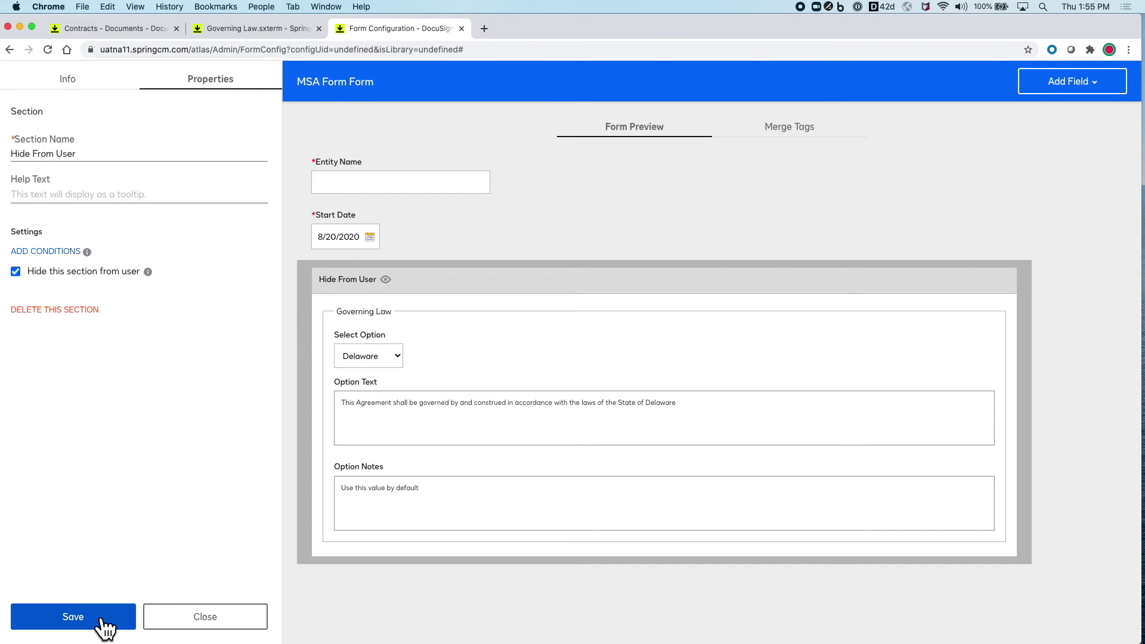
click(203, 617)
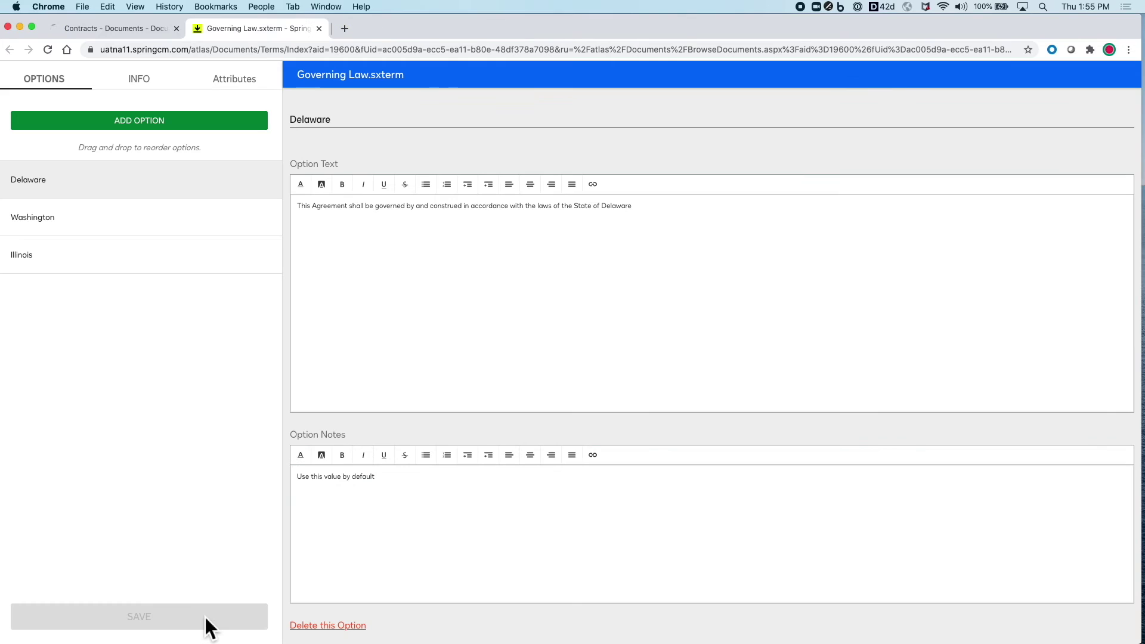
Move Washington above Delaware in the Governing Law options, save the term, and close it
click(169, 269)
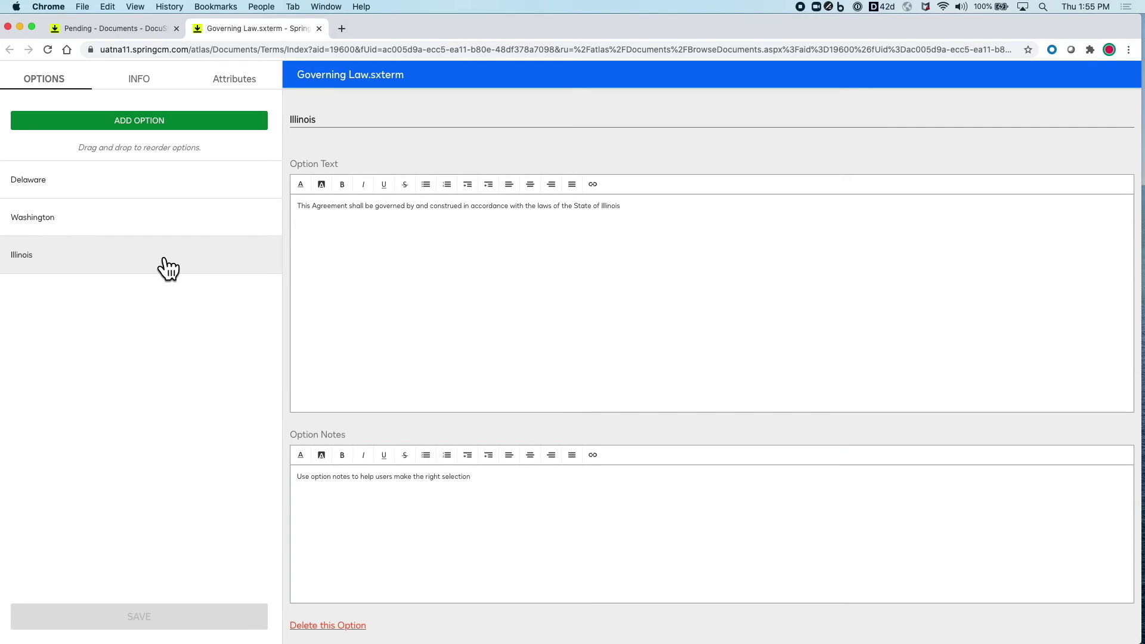
click(166, 236)
drag(161, 233, 158, 194)
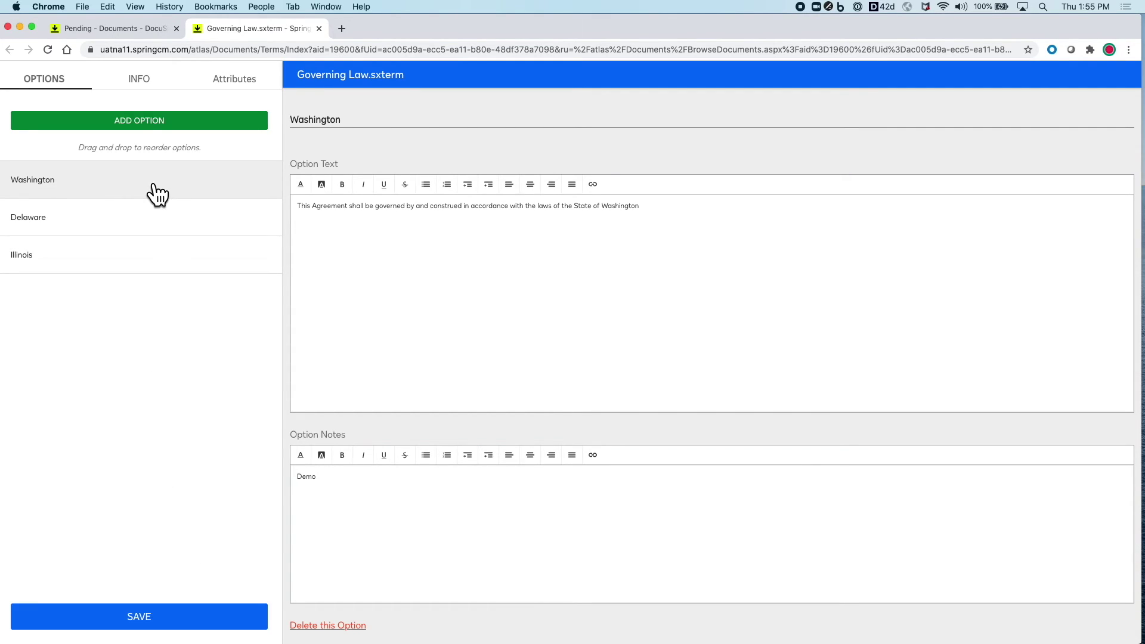
click(196, 623)
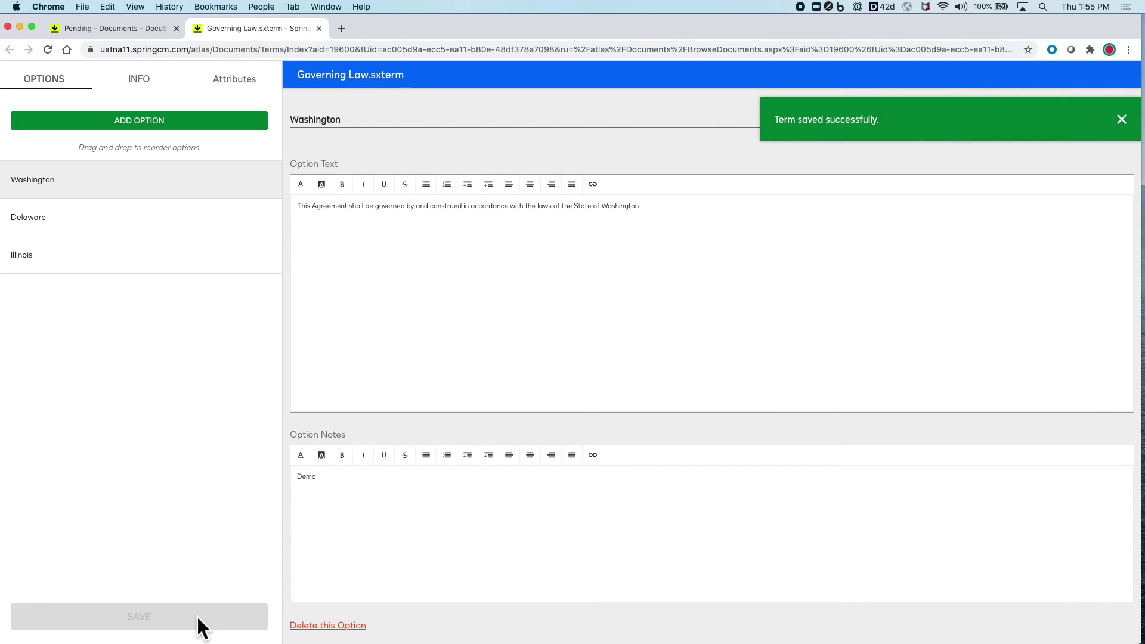
click(323, 29)
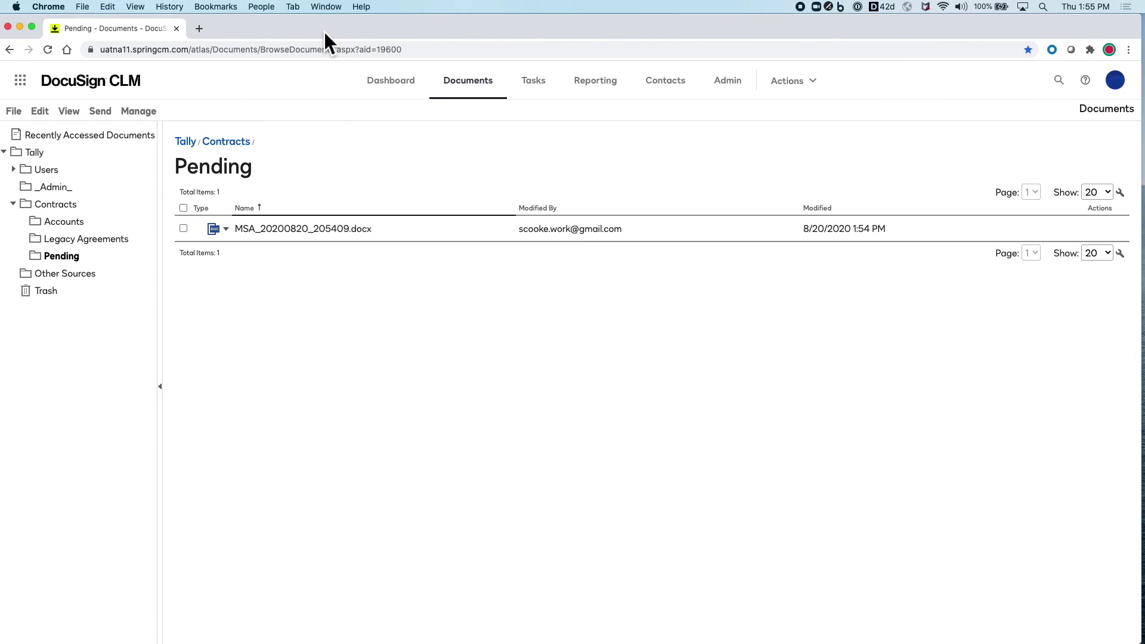